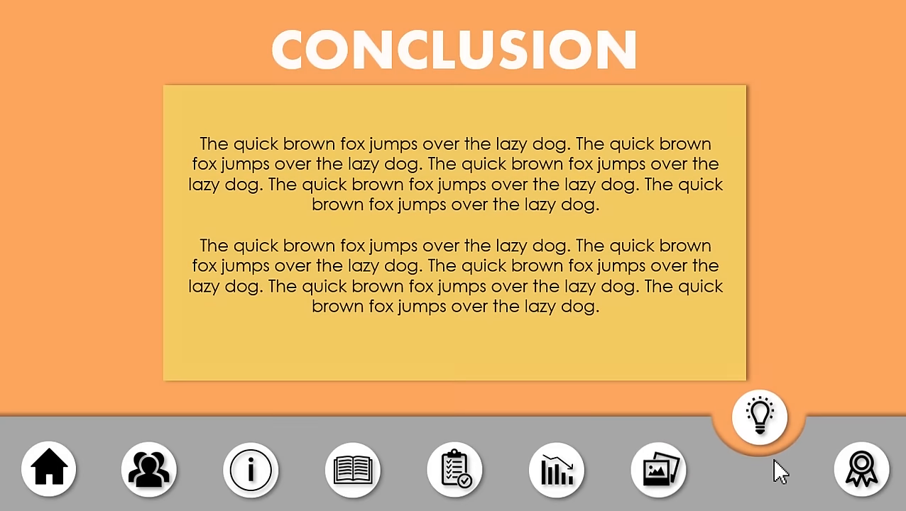
Browse the finished slideshow through its navigation icons, viewing the Thank You, Pictures, Members, Examples and Topic Title slides
{"action": "left_click", "coordinate": [863, 467]}
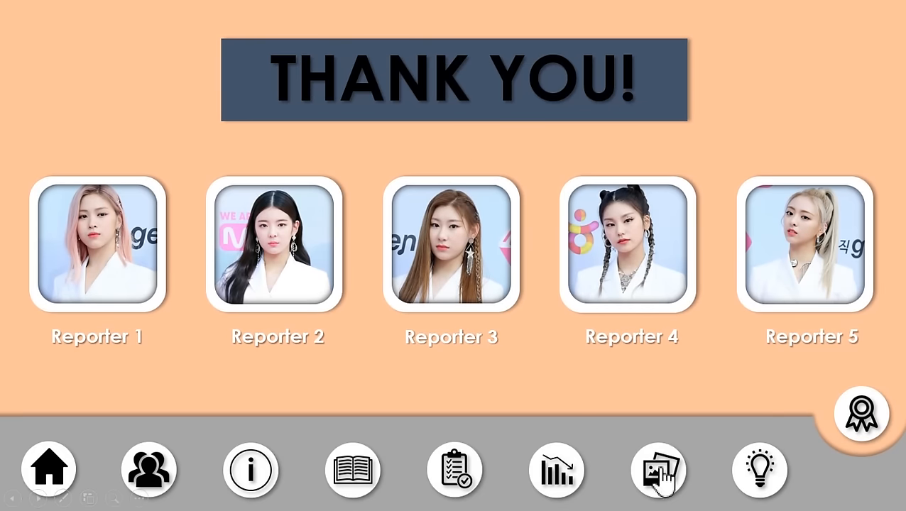
{"action": "left_click", "coordinate": [662, 474]}
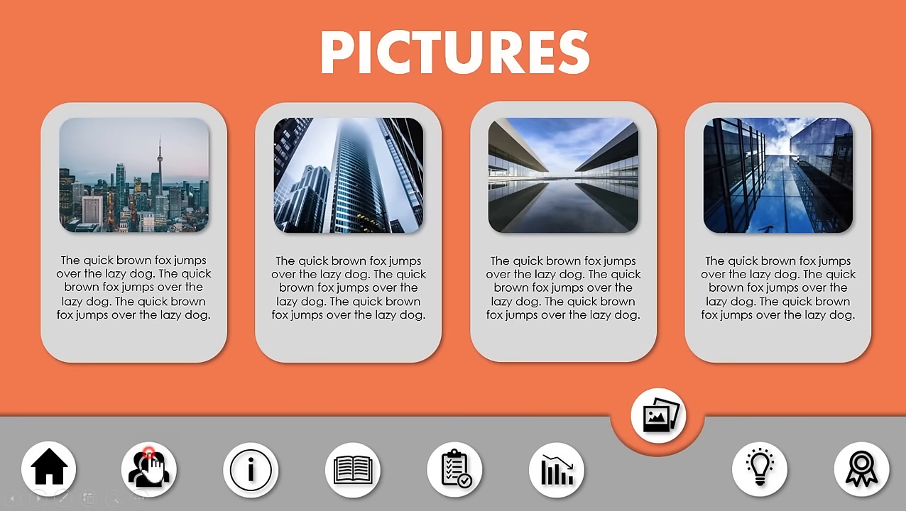
{"action": "left_click", "coordinate": [148, 454]}
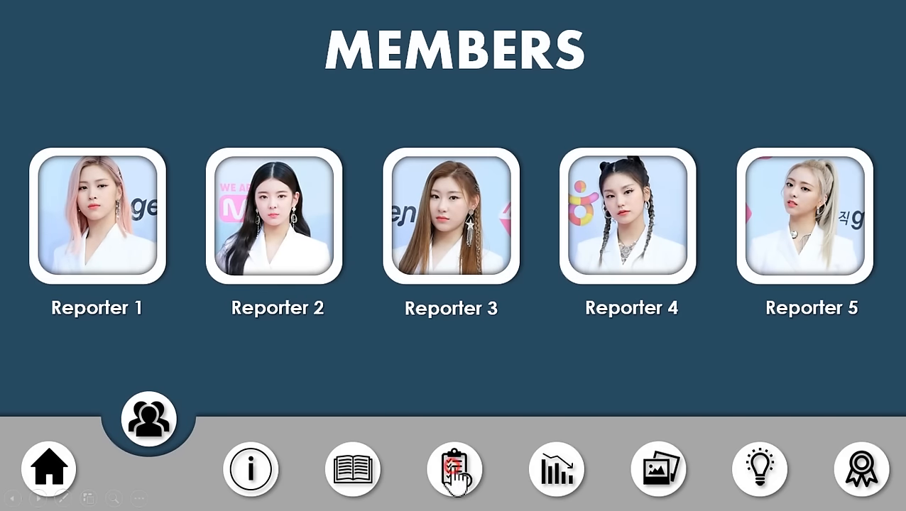
{"action": "left_click", "coordinate": [450, 465]}
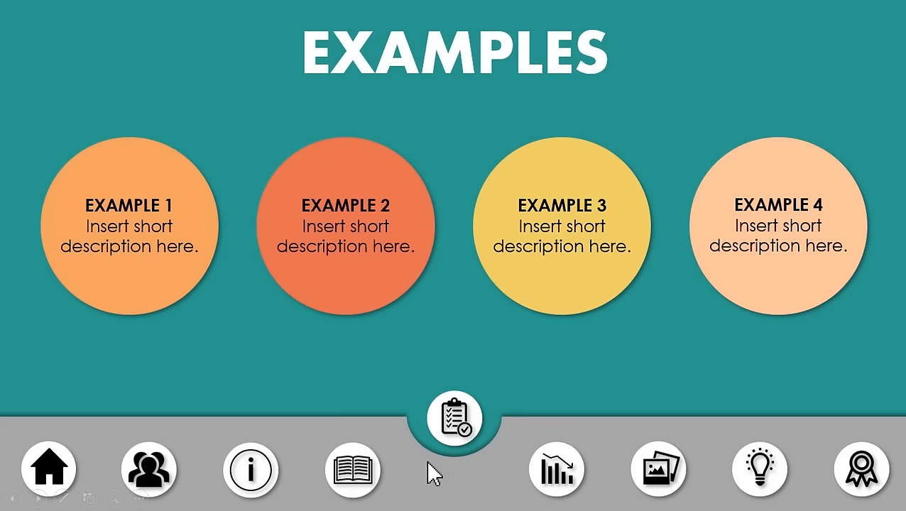
{"action": "left_click", "coordinate": [357, 459]}
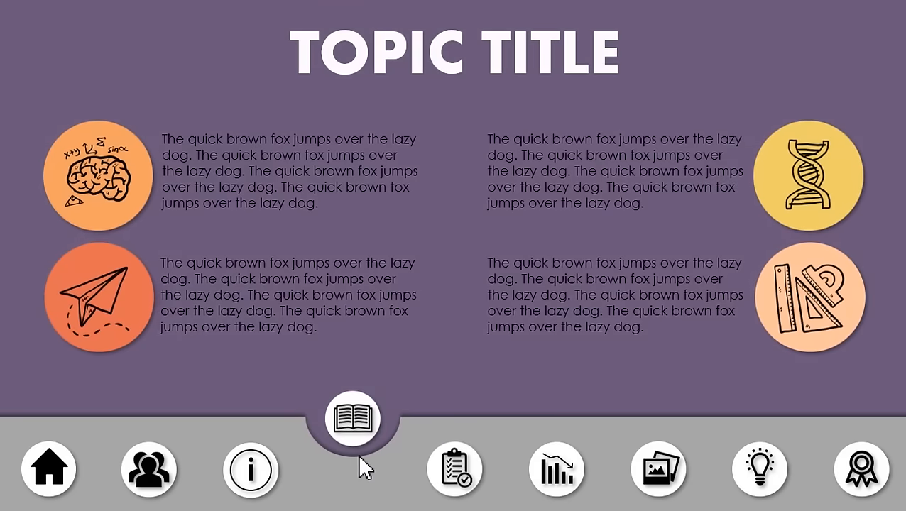
{"action": "left_click", "coordinate": [860, 469]}
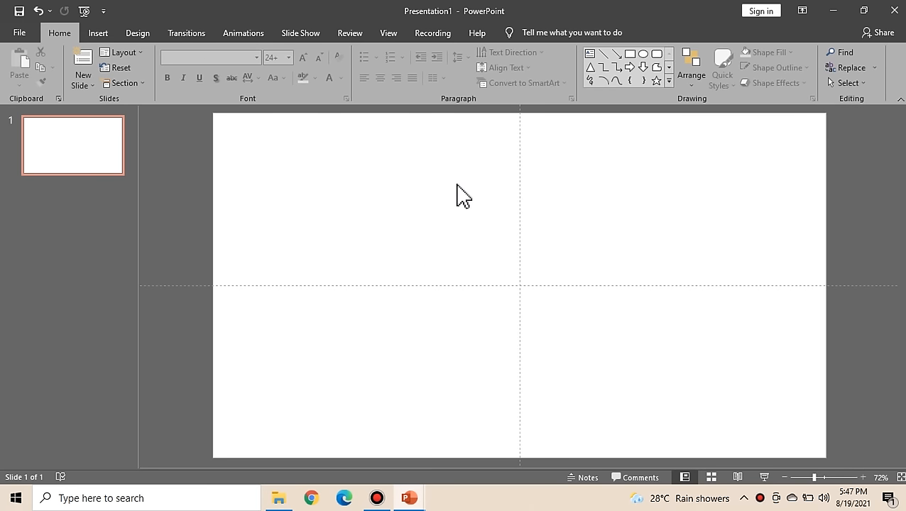
Apply the blank layout to the slide and copy it until the presentation has nine blank slides
{"action": "left_click", "coordinate": [115, 51]}
{"action": "left_click", "coordinate": [133, 220]}
{"action": "right_click", "coordinate": [79, 164]}
{"action": "left_click", "coordinate": [118, 252]}
{"action": "key", "text": "ctrl+c"}
{"action": "key", "text": "ctrl+v"}
{"action": "key", "text": "ctrl+v"}
{"action": "scroll", "coordinate": [88, 326], "scroll_direction": "up", "scroll_amount": 5}
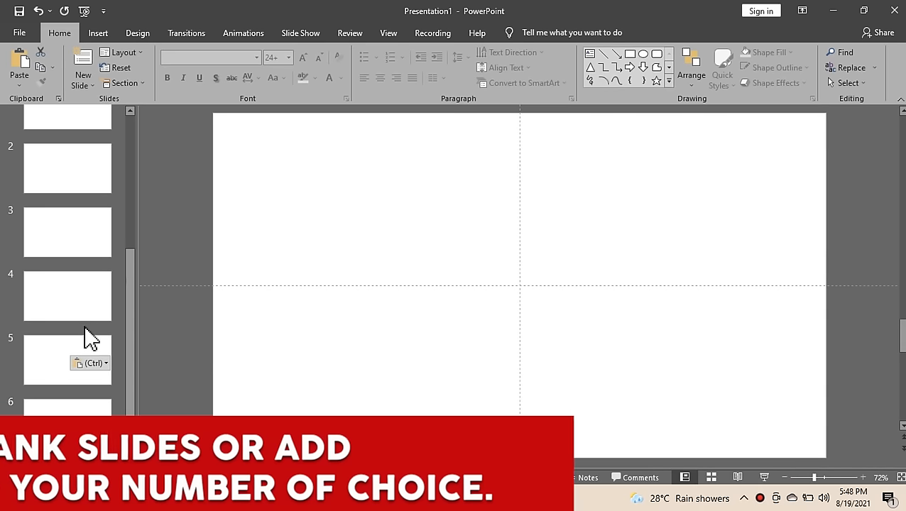
Add the nine-color palette image to slide 1 and place it in the upper part at about 9.13" by 1.31"
{"action": "left_click", "coordinate": [88, 156]}
{"action": "left_click", "coordinate": [281, 497]}
{"action": "left_click", "coordinate": [63, 44]}
{"action": "left_click_drag", "start_coordinate": [348, 147], "coordinate": [463, 287]}
{"action": "left_click_drag", "start_coordinate": [824, 242], "coordinate": [630, 300]}
{"action": "left_click_drag", "start_coordinate": [544, 289], "coordinate": [619, 181]}
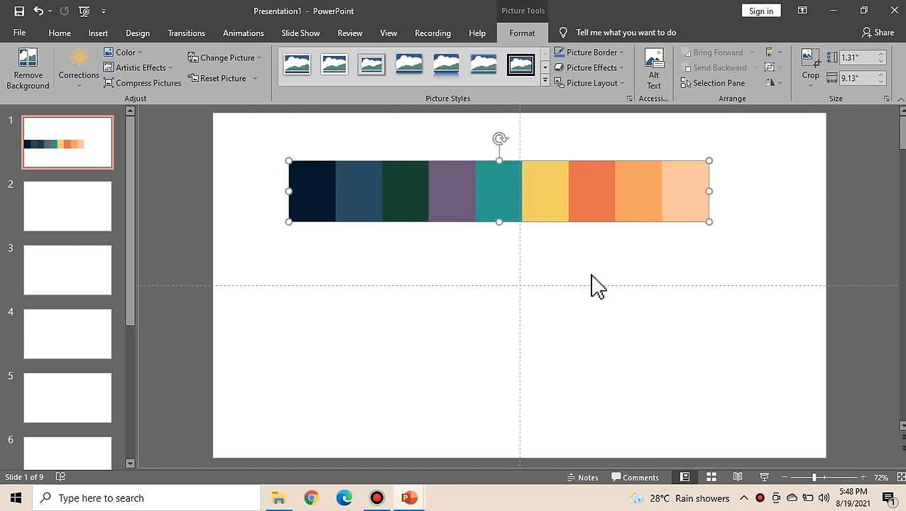
Fill slide 1's background with the dark navy color sampled from the palette image using the Eyedropper
{"action": "right_click", "coordinate": [592, 275]}
{"action": "left_click", "coordinate": [652, 386]}
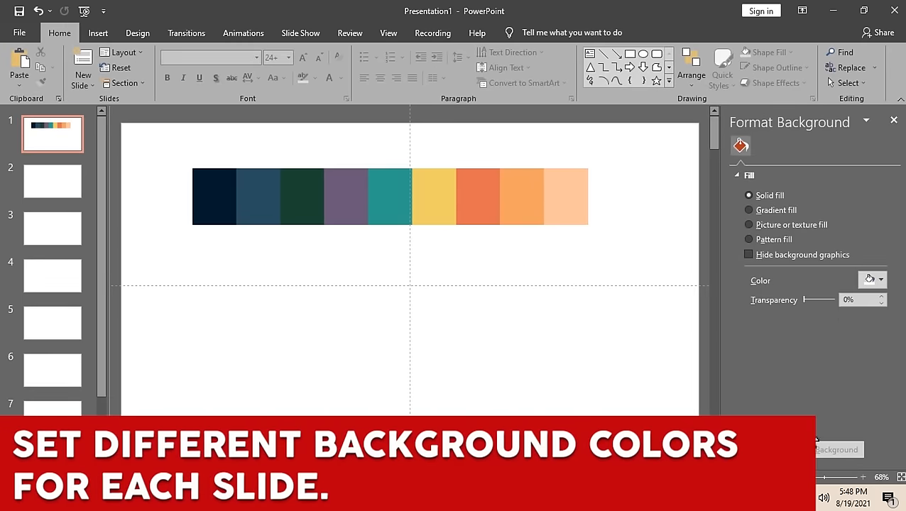
{"action": "left_click", "coordinate": [874, 279]}
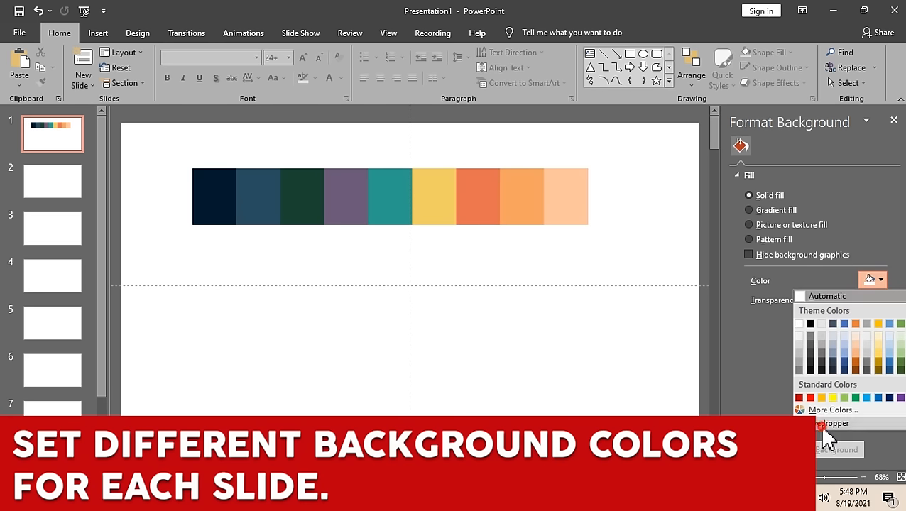
{"action": "left_click", "coordinate": [826, 431]}
{"action": "left_click", "coordinate": [218, 195]}
Move the palette image to slide 2 and fill that slide's background with the sampled medium blue
{"action": "left_click", "coordinate": [304, 196]}
{"action": "key", "text": "ctrl+c"}
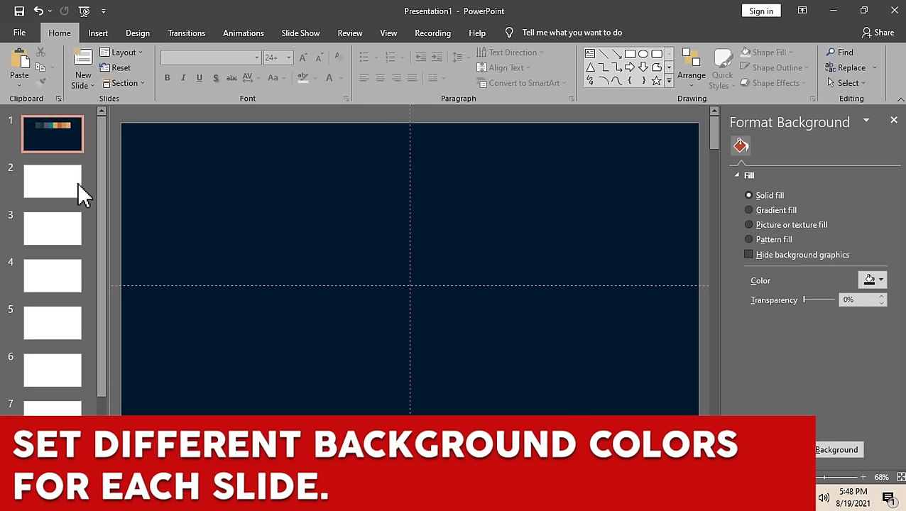
{"action": "left_click", "coordinate": [78, 184]}
{"action": "key", "text": "ctrl+v"}
{"action": "right_click", "coordinate": [397, 274]}
{"action": "left_click", "coordinate": [623, 278]}
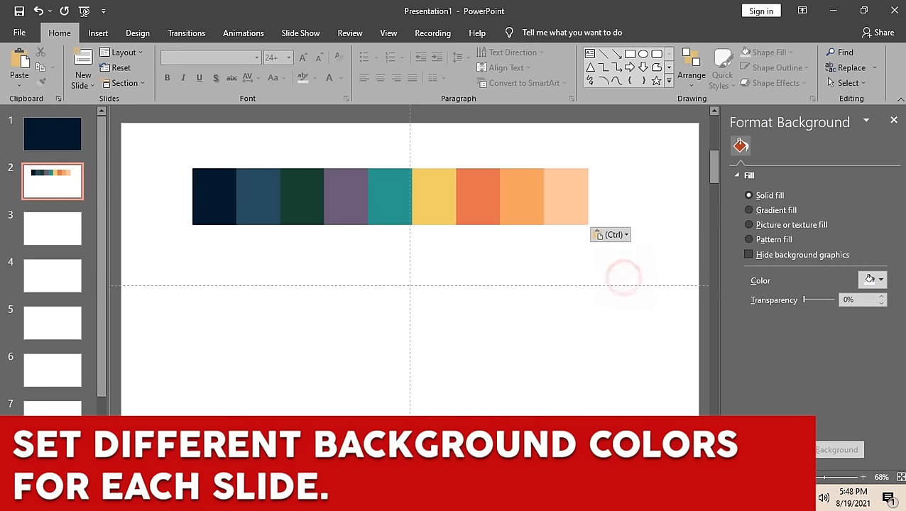
{"action": "left_click", "coordinate": [874, 279]}
{"action": "left_click", "coordinate": [828, 450]}
{"action": "left_click", "coordinate": [270, 195]}
Move the palette image to slide 3 and fill that slide's background with the sampled dark green
{"action": "left_click", "coordinate": [314, 217]}
{"action": "left_click", "coordinate": [213, 229]}
{"action": "key", "text": "Page_Down"}
{"action": "right_click", "coordinate": [375, 225]}
{"action": "left_click", "coordinate": [591, 205]}
{"action": "key", "text": "ctrl+v"}
{"action": "left_click", "coordinate": [588, 273]}
{"action": "left_click", "coordinate": [874, 279]}
{"action": "left_click", "coordinate": [824, 449]}
{"action": "left_click", "coordinate": [312, 190]}
Move the palette image to slide 4 and fill that slide's background with the sampled purple
{"action": "left_click", "coordinate": [363, 214]}
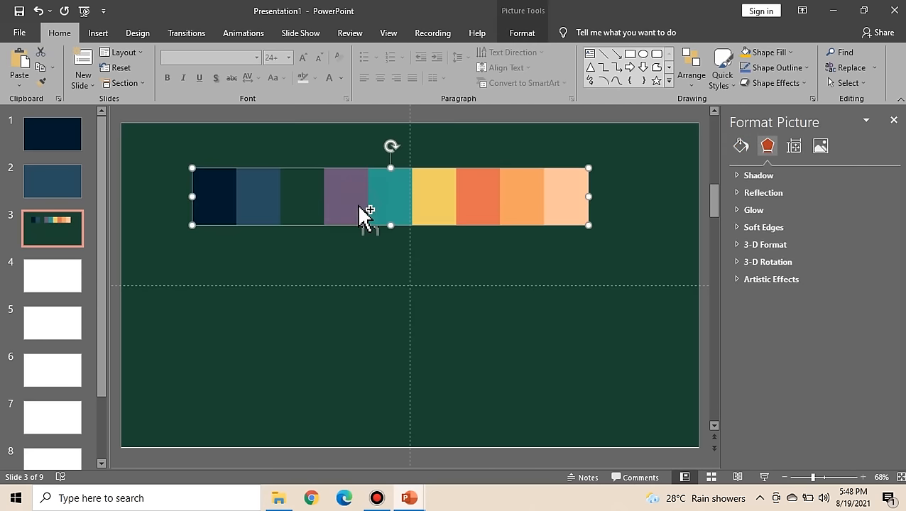
{"action": "key", "text": "ctrl+x"}
{"action": "left_click", "coordinate": [57, 277]}
{"action": "key", "text": "ctrl+v"}
{"action": "right_click", "coordinate": [304, 251]}
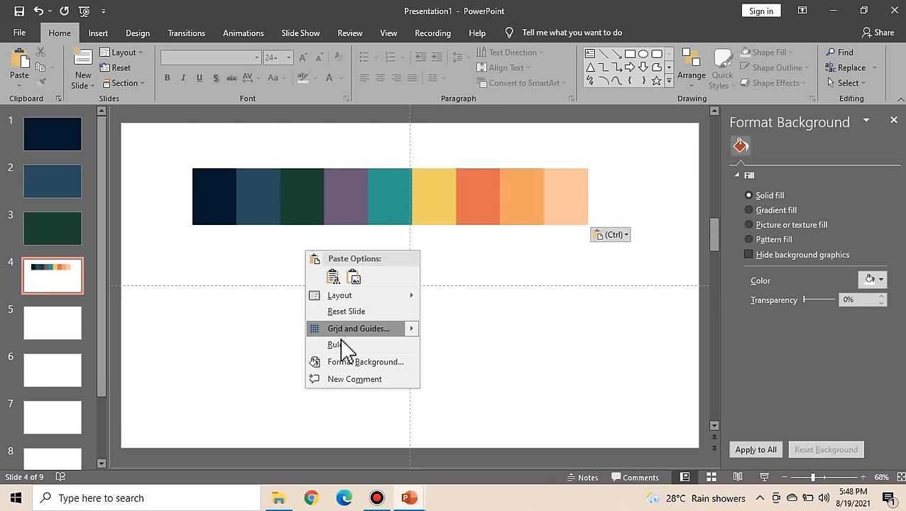
{"action": "left_click", "coordinate": [874, 279]}
{"action": "left_click", "coordinate": [828, 449]}
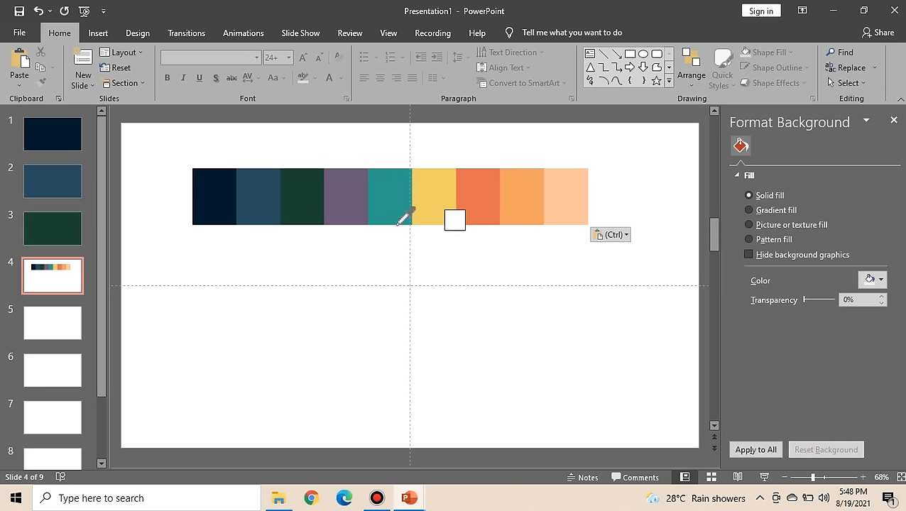
{"action": "left_click", "coordinate": [346, 194]}
Move the palette image to slide 5 and fill that slide's background with the sampled teal
{"action": "left_click", "coordinate": [394, 203]}
{"action": "key", "text": "ctrl+x"}
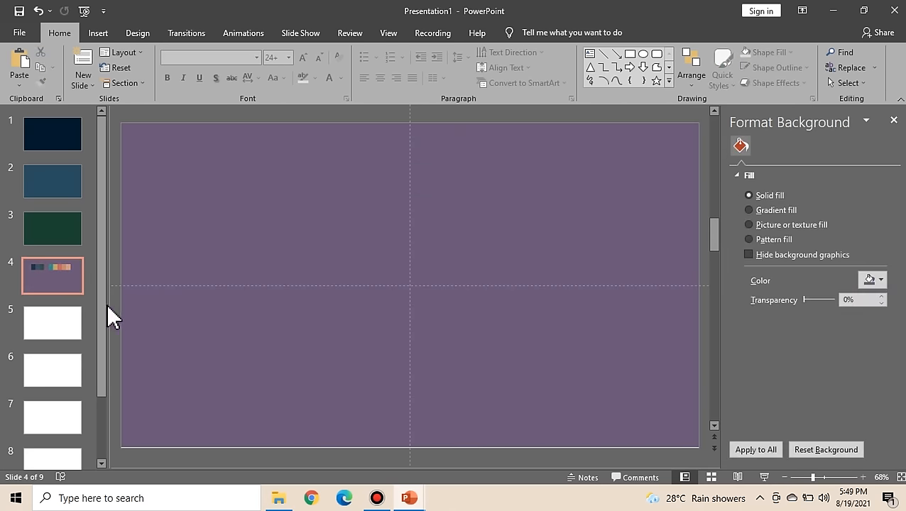
{"action": "left_click", "coordinate": [68, 322]}
{"action": "key", "text": "ctrl+v"}
{"action": "left_click", "coordinate": [394, 262]}
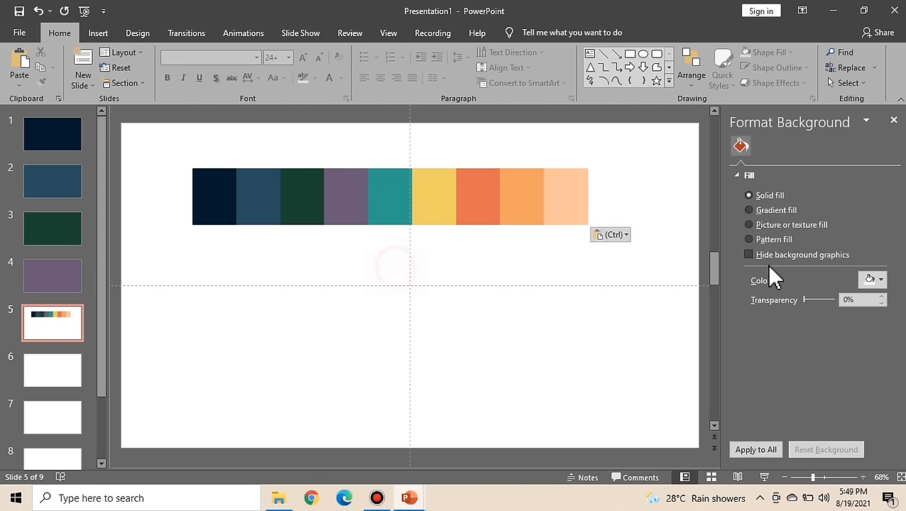
{"action": "left_click", "coordinate": [874, 279]}
{"action": "left_click", "coordinate": [829, 450]}
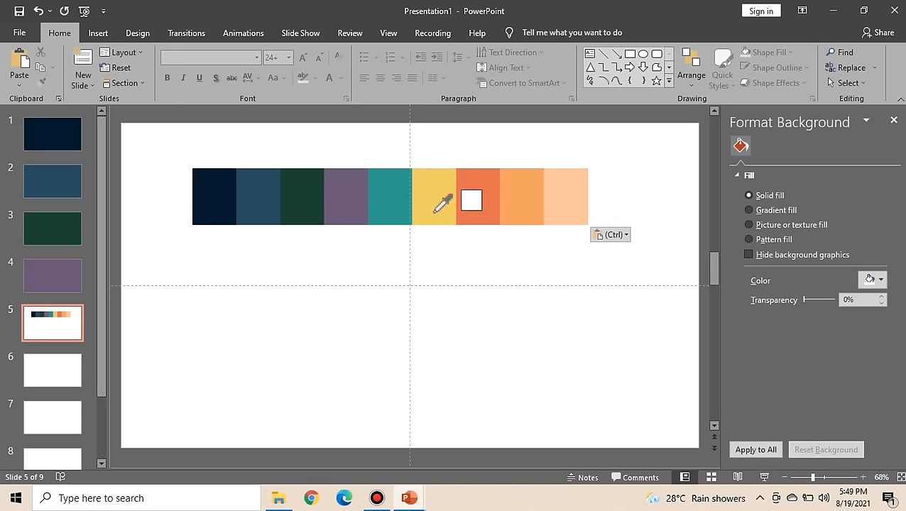
{"action": "left_click", "coordinate": [398, 208]}
Move the palette image to slide 6 and fill that slide's background with the sampled yellow
{"action": "left_click", "coordinate": [470, 208]}
{"action": "key", "text": "ctrl+x"}
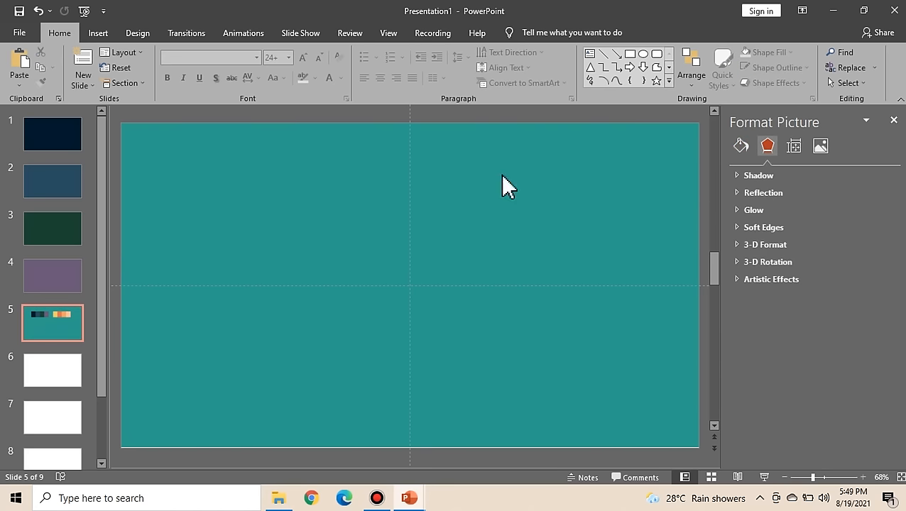
{"action": "left_click", "coordinate": [73, 369]}
{"action": "key", "text": "ctrl+v"}
{"action": "left_click", "coordinate": [643, 289]}
{"action": "left_click", "coordinate": [874, 279]}
{"action": "left_click", "coordinate": [817, 450]}
{"action": "left_click", "coordinate": [449, 196]}
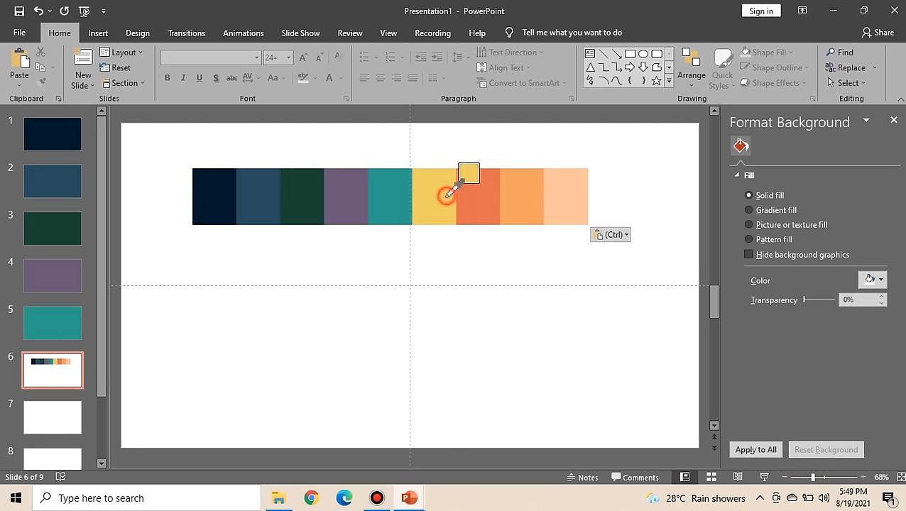
Move the palette image to slide 7 and fill that slide's background with the sampled red-orange
{"action": "left_click", "coordinate": [483, 208]}
{"action": "key", "text": "ctrl+x"}
{"action": "scroll", "coordinate": [296, 289], "scroll_direction": "down", "scroll_amount": 1}
{"action": "key", "text": "ctrl+v"}
{"action": "left_click", "coordinate": [447, 293]}
{"action": "left_click", "coordinate": [874, 279]}
{"action": "left_click", "coordinate": [846, 452]}
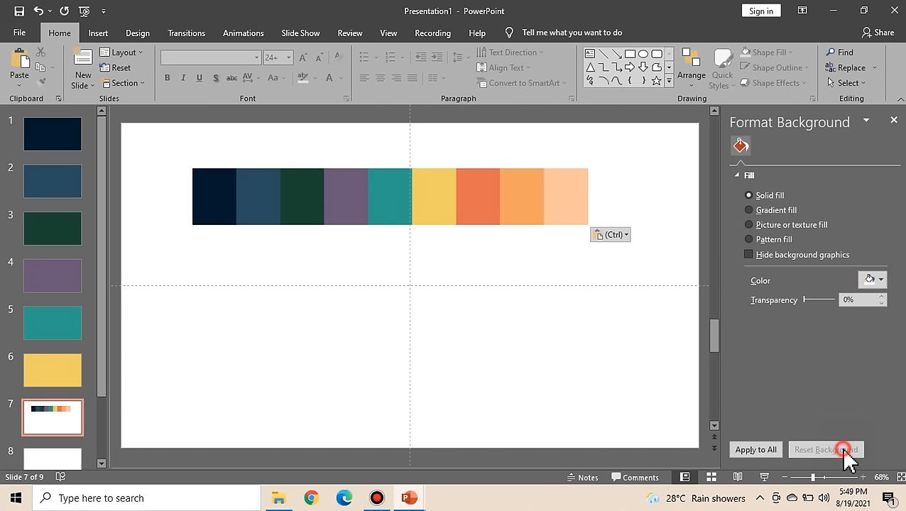
{"action": "left_click", "coordinate": [485, 193]}
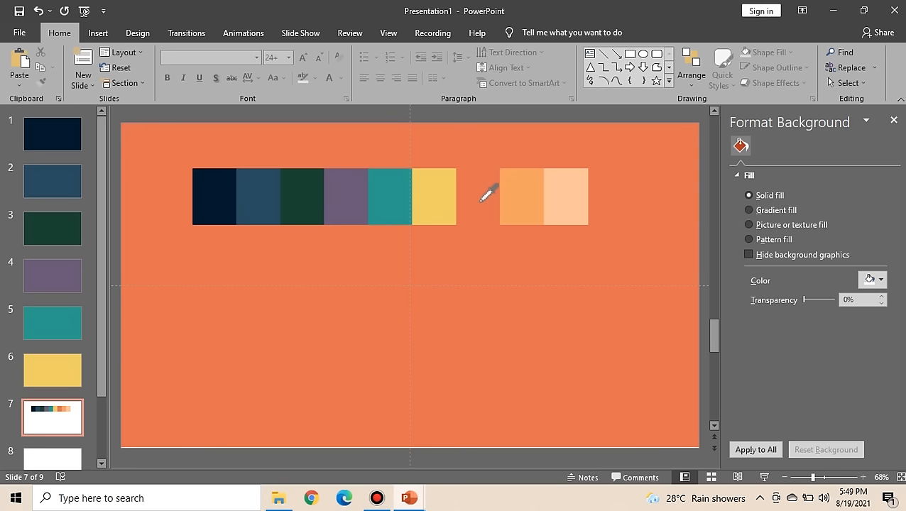
Move the palette image to slide 8 and fill that slide's background with the sampled light orange
{"action": "left_click", "coordinate": [510, 212]}
{"action": "key", "text": "Delete"}
{"action": "scroll", "coordinate": [67, 405], "scroll_direction": "down", "scroll_amount": 1}
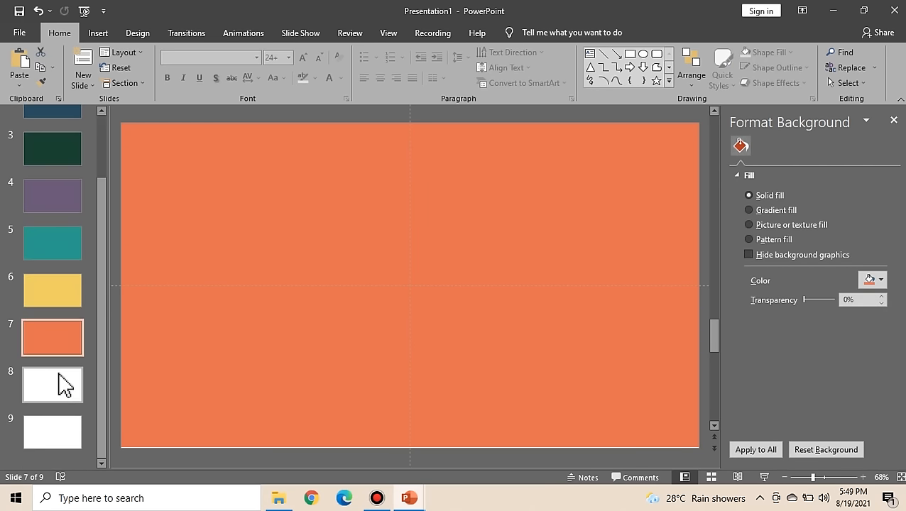
{"action": "left_click", "coordinate": [60, 384]}
{"action": "key", "text": "ctrl+v"}
{"action": "left_click", "coordinate": [336, 310]}
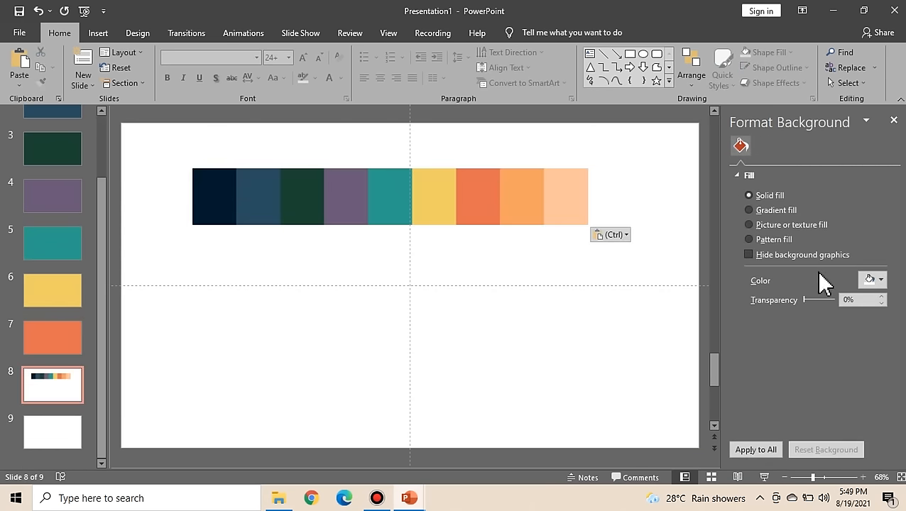
{"action": "left_click", "coordinate": [873, 279]}
{"action": "left_click", "coordinate": [824, 452]}
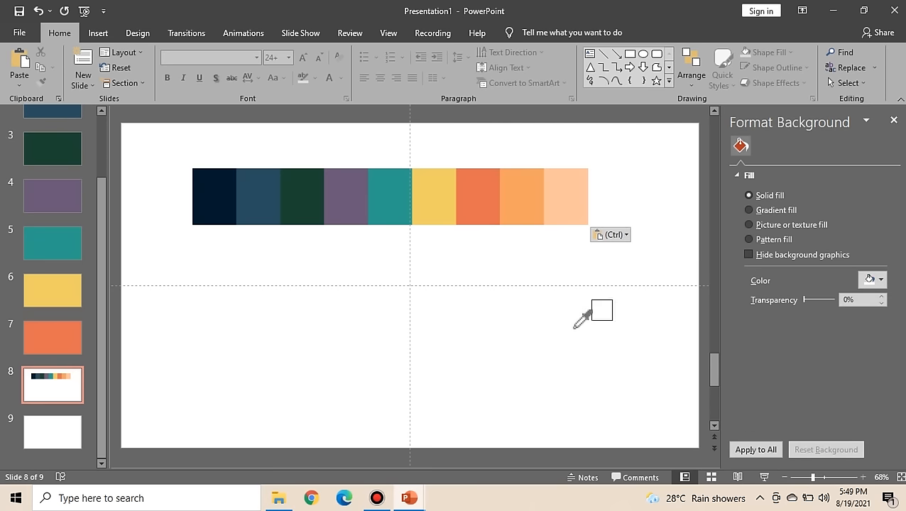
{"action": "left_click", "coordinate": [517, 199]}
Move the palette image to slide 9 and fill that slide's background with the sampled peach
{"action": "left_click", "coordinate": [494, 220]}
{"action": "key", "text": "ctrl+x"}
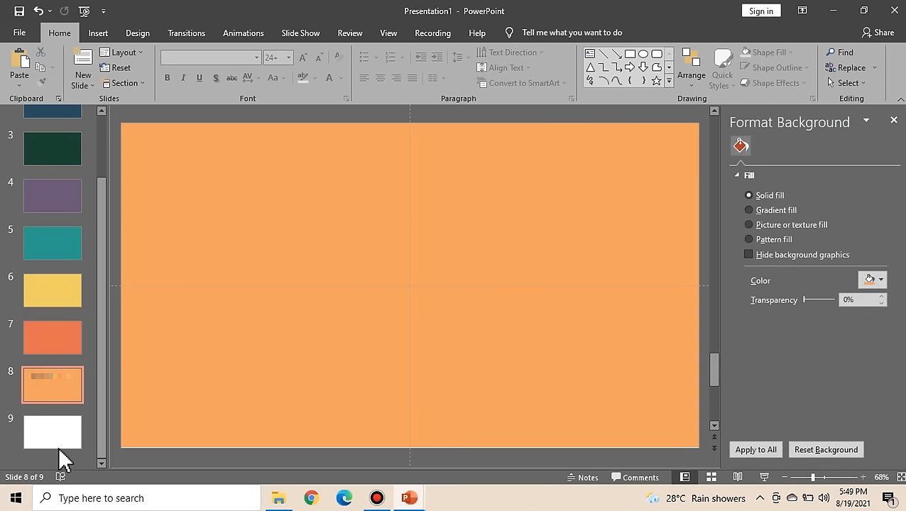
{"action": "left_click", "coordinate": [58, 444]}
{"action": "key", "text": "ctrl+v"}
{"action": "left_click", "coordinate": [360, 310]}
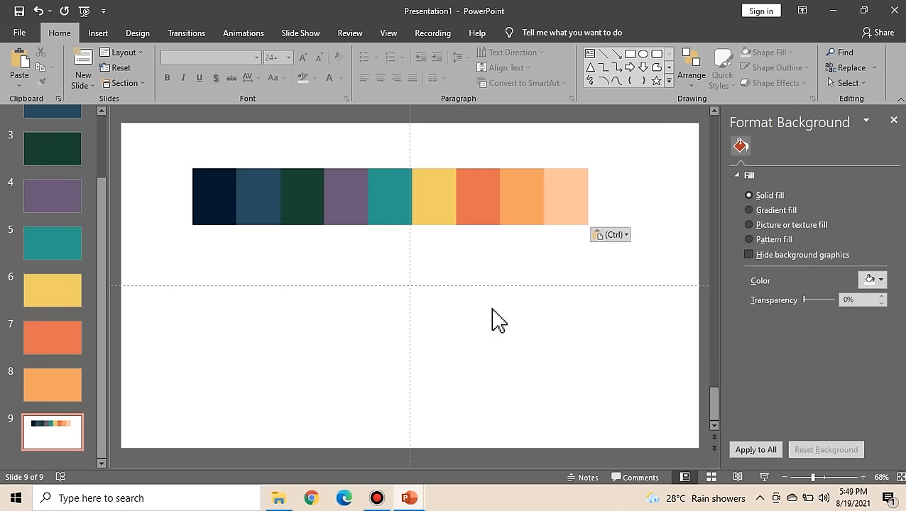
{"action": "left_click", "coordinate": [864, 281]}
{"action": "left_click", "coordinate": [824, 452]}
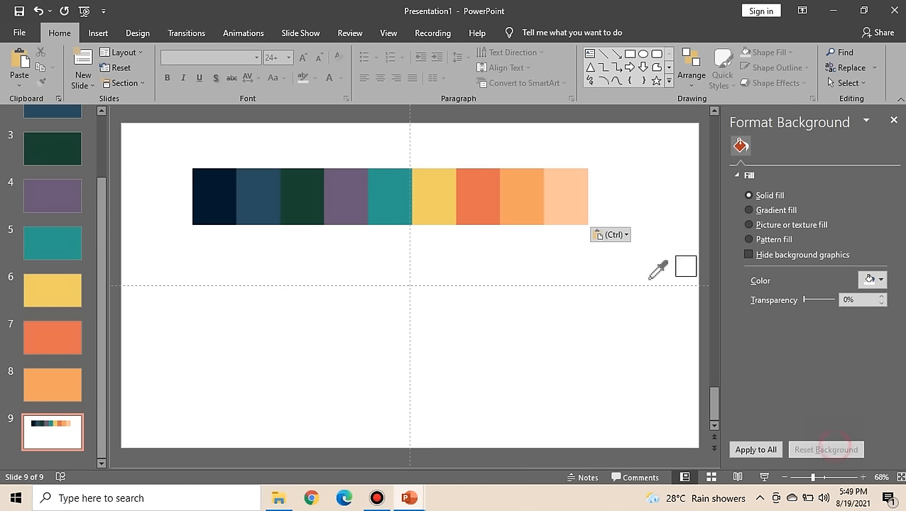
{"action": "left_click", "coordinate": [570, 193]}
Remove the palette image from slide 9, return to slide 1 and close the background formatting settings
{"action": "left_click", "coordinate": [395, 219]}
{"action": "key", "text": "ctrl+x"}
{"action": "scroll", "coordinate": [57, 141], "scroll_direction": "up", "scroll_amount": 3}
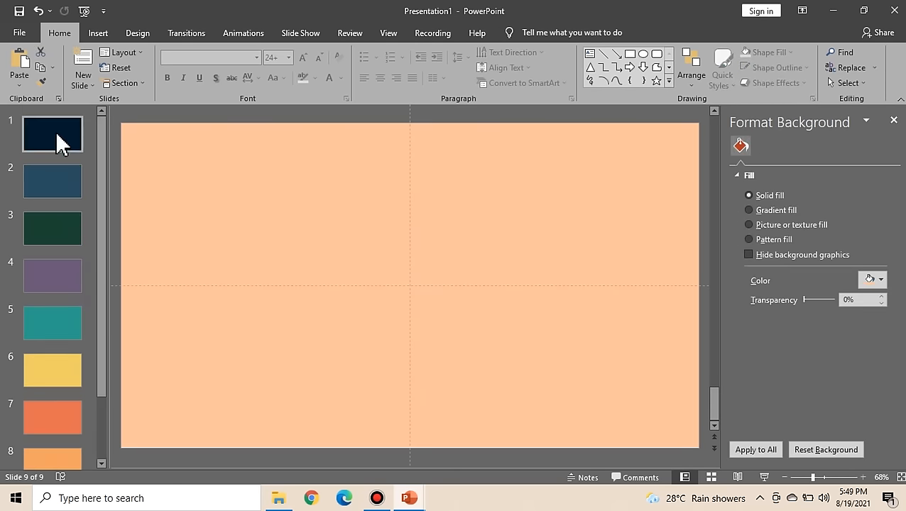
{"action": "left_click", "coordinate": [57, 135]}
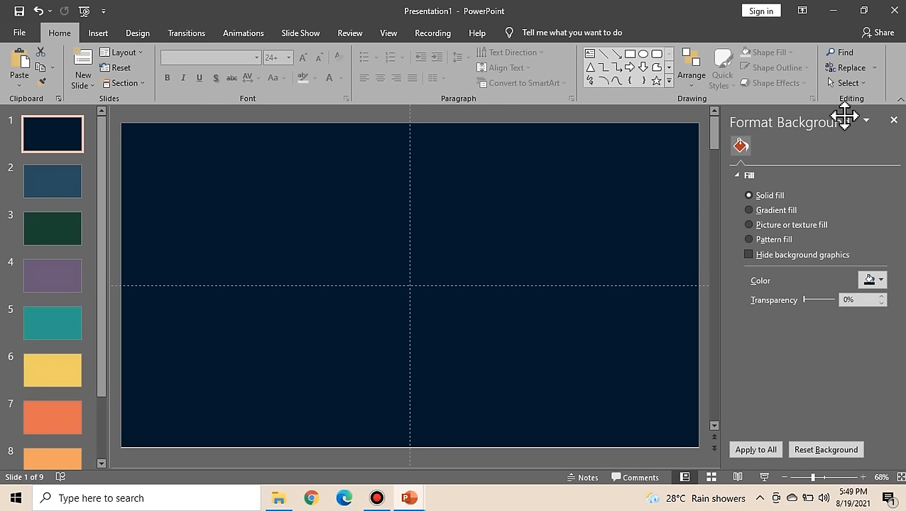
{"action": "left_click", "coordinate": [894, 122]}
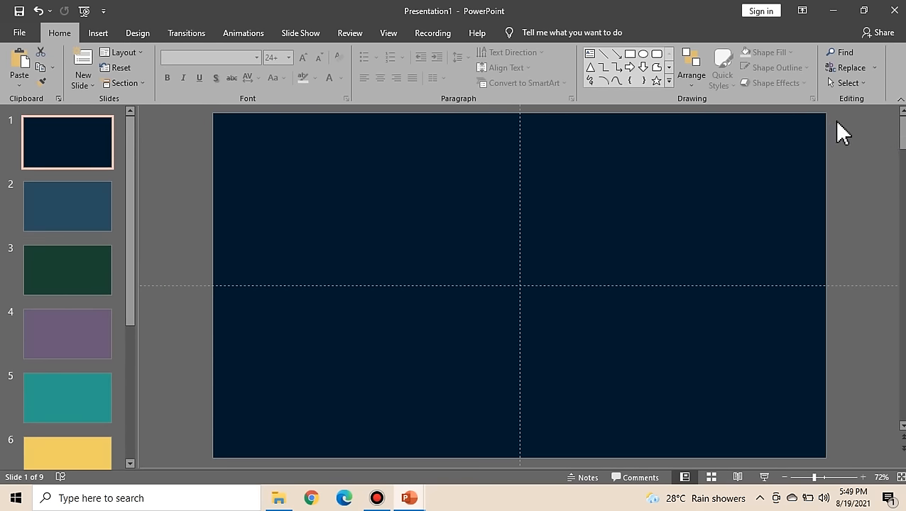
Draw a circle in the upper-left area of slide 1 and set its height and width to 0.81"
{"action": "left_click", "coordinate": [97, 32]}
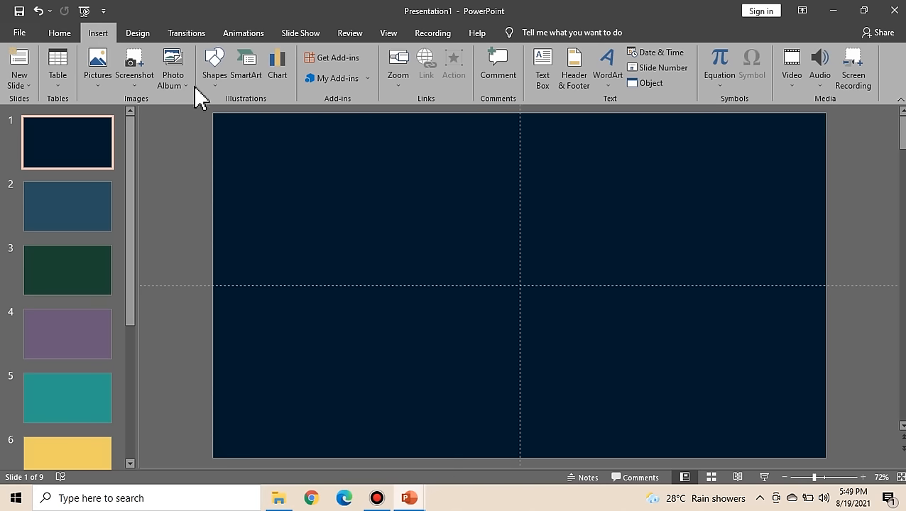
{"action": "left_click", "coordinate": [214, 72]}
{"action": "left_click", "coordinate": [262, 113]}
{"action": "left_click_drag", "start_coordinate": [331, 167], "coordinate": [381, 226]}
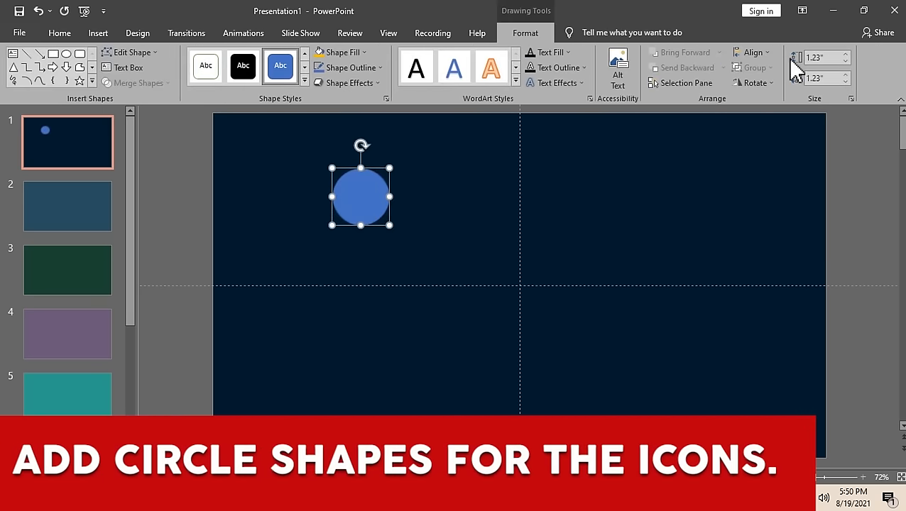
{"action": "key", "text": "Tab"}
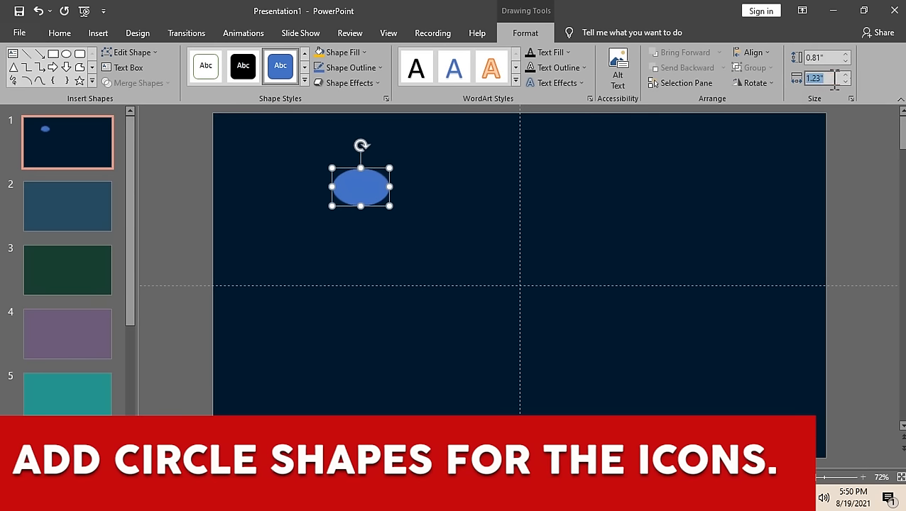
{"action": "type", "text": "0.81"}
{"action": "key", "text": "Return"}
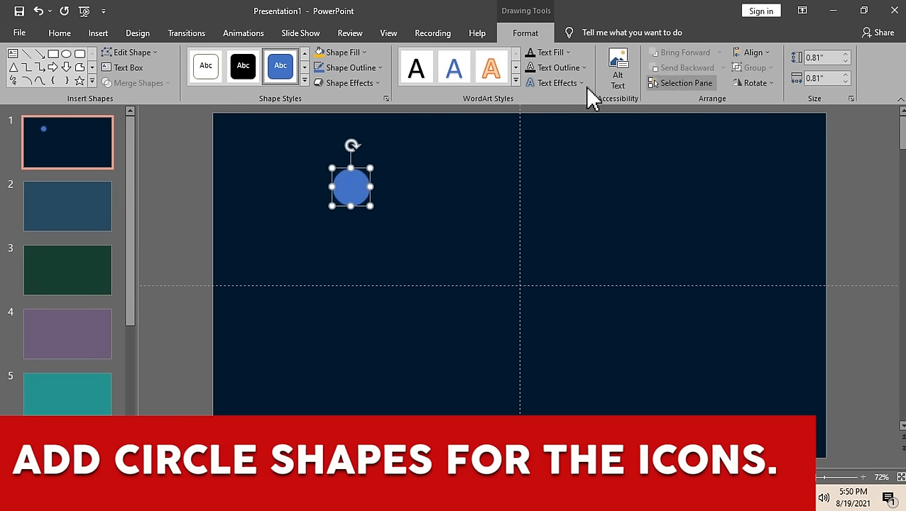
Fill the circle on slide 1 with white and give it an outer shadow offset to the right
{"action": "left_click", "coordinate": [334, 67]}
{"action": "left_click", "coordinate": [311, 80]}
{"action": "left_click", "coordinate": [342, 52]}
{"action": "left_click", "coordinate": [324, 90]}
{"action": "left_click", "coordinate": [350, 84]}
{"action": "mouse_move", "coordinate": [375, 140]}
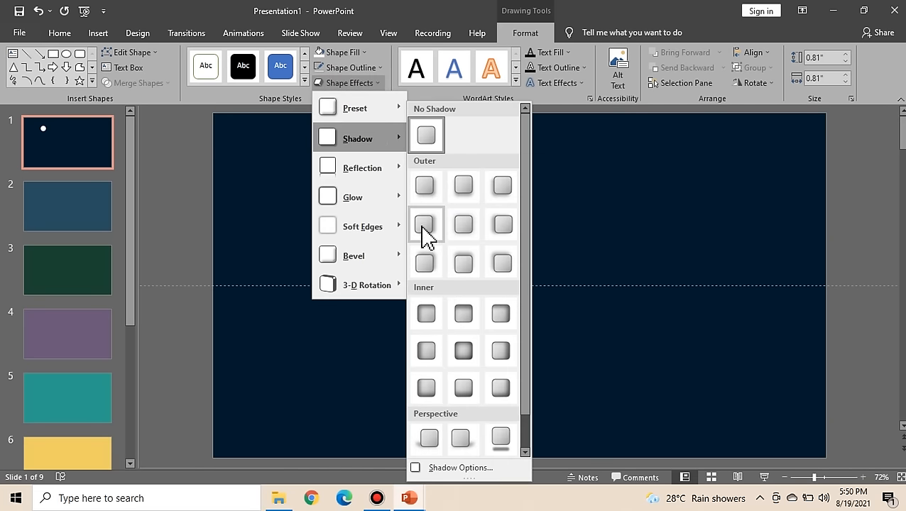
{"action": "left_click", "coordinate": [425, 229]}
{"action": "left_click", "coordinate": [474, 187]}
Move the circle to the bottom of slide 1 and duplicate it into a row of three ending at the vertical centre guide
{"action": "mouse_move", "coordinate": [353, 187]}
{"action": "left_mouse_down"}
{"action": "mouse_move", "coordinate": [377, 205]}
{"action": "mouse_move", "coordinate": [522, 402]}
{"action": "mouse_move", "coordinate": [524, 422]}
{"action": "mouse_move", "coordinate": [410, 423]}
{"action": "left_mouse_up"}
{"action": "left_click", "coordinate": [591, 387]}
{"action": "left_click", "coordinate": [527, 427]}
{"action": "key", "text": "ctrl+c"}
{"action": "key", "text": "ctrl+v"}
{"action": "key", "text": "ctrl+v"}
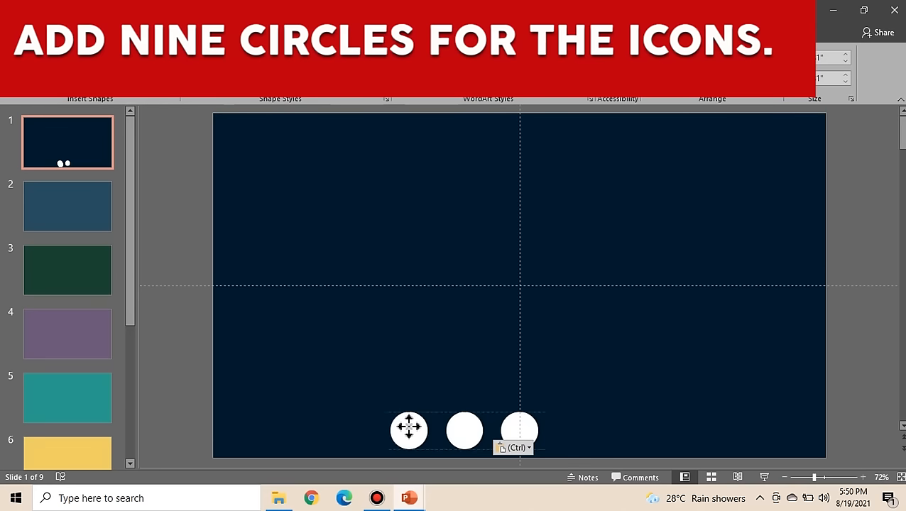
{"action": "left_click_drag", "start_coordinate": [409, 427], "coordinate": [409, 428]}
Duplicate the two leftmost circles to make a row of five, spaced evenly from the slide's left edge to the centre guide
{"action": "left_click", "coordinate": [460, 432], "text": "shift"}
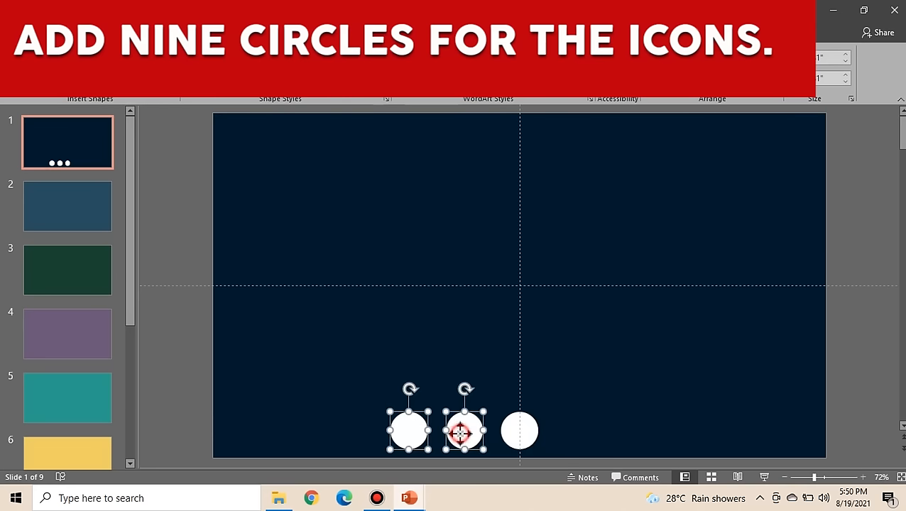
{"action": "key", "text": "ctrl+c"}
{"action": "key", "text": "ctrl+v"}
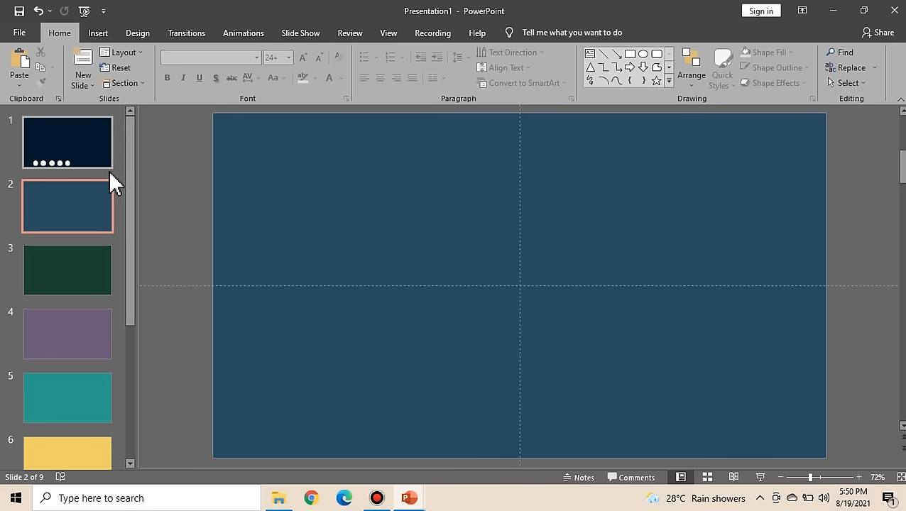
{"action": "left_click", "coordinate": [88, 148]}
{"action": "scroll", "coordinate": [449, 329], "scroll_direction": "down", "scroll_amount": 1}
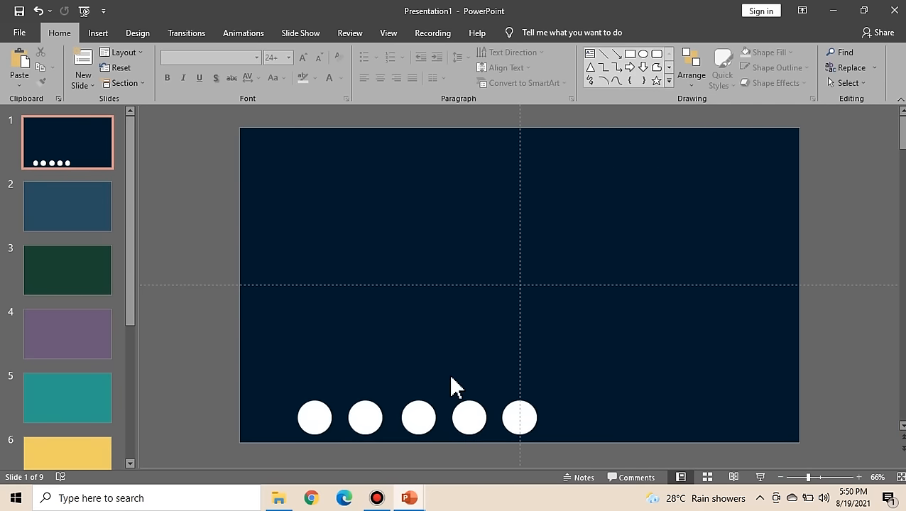
{"action": "scroll", "coordinate": [455, 387], "scroll_direction": "up", "scroll_amount": 1}
{"action": "left_click", "coordinate": [292, 425]}
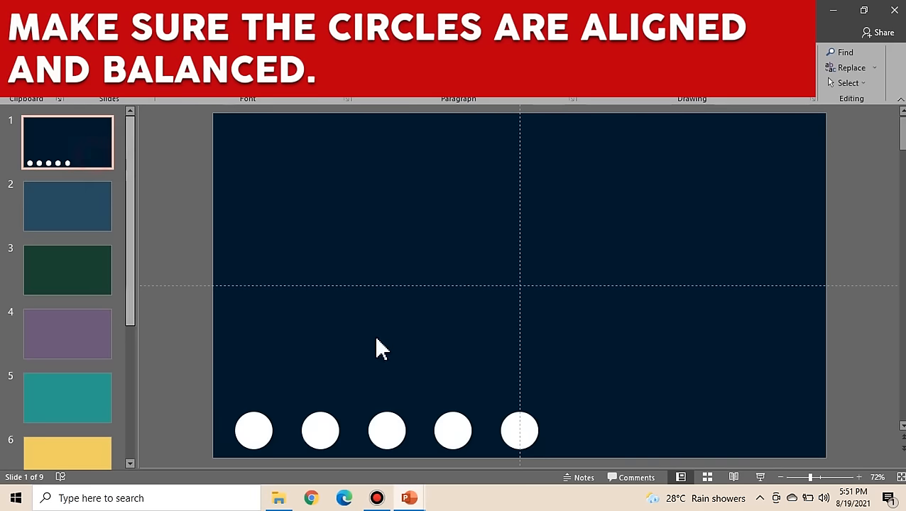
Duplicate the four leftmost circles and place the copies evenly right of the centre circle, completing a row of nine
{"action": "left_click_drag", "start_coordinate": [216, 372], "coordinate": [486, 458]}
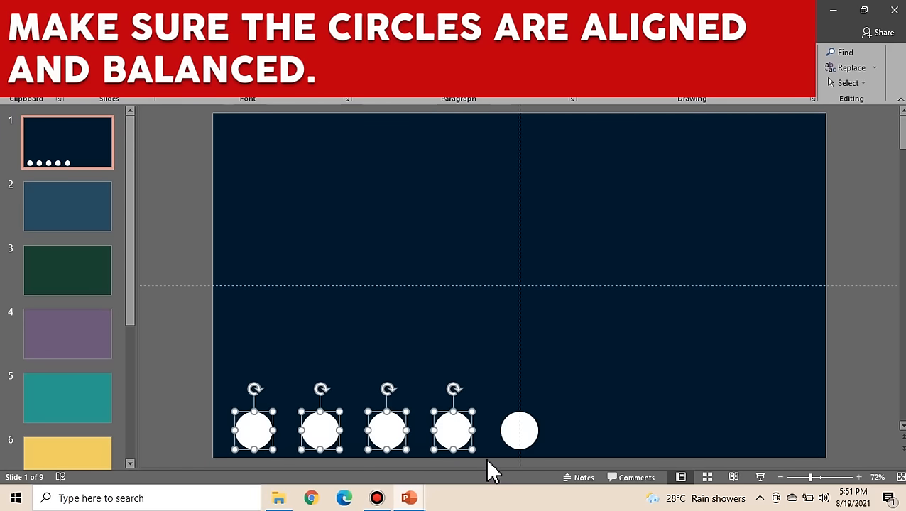
{"action": "key", "text": "ctrl+c"}
{"action": "key", "text": "ctrl+v"}
{"action": "left_click_drag", "start_coordinate": [265, 431], "coordinate": [581, 422]}
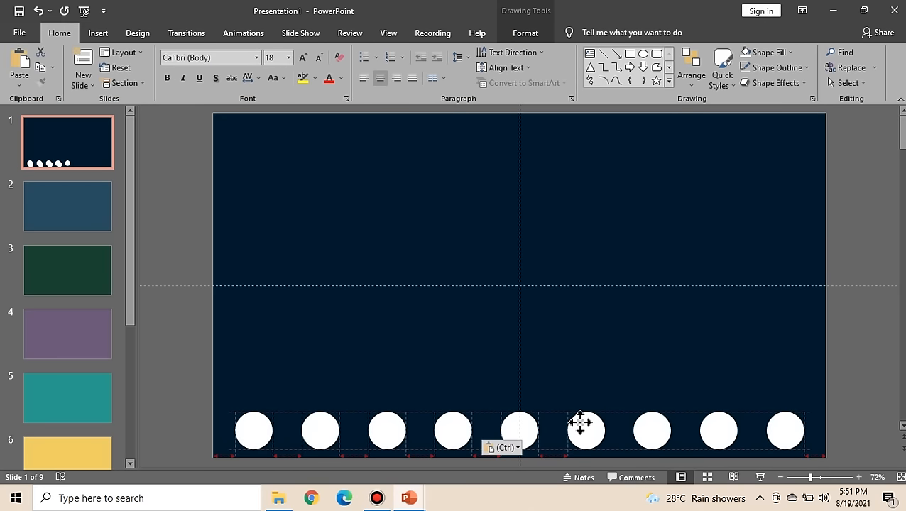
{"action": "left_click_drag", "start_coordinate": [581, 423], "coordinate": [581, 423]}
{"action": "left_click", "coordinate": [680, 337]}
Bring the home icon from the icons folder in File Explorer onto the first circle, shrunk to about 0.57" by 0.58"
{"action": "left_click", "coordinate": [278, 498]}
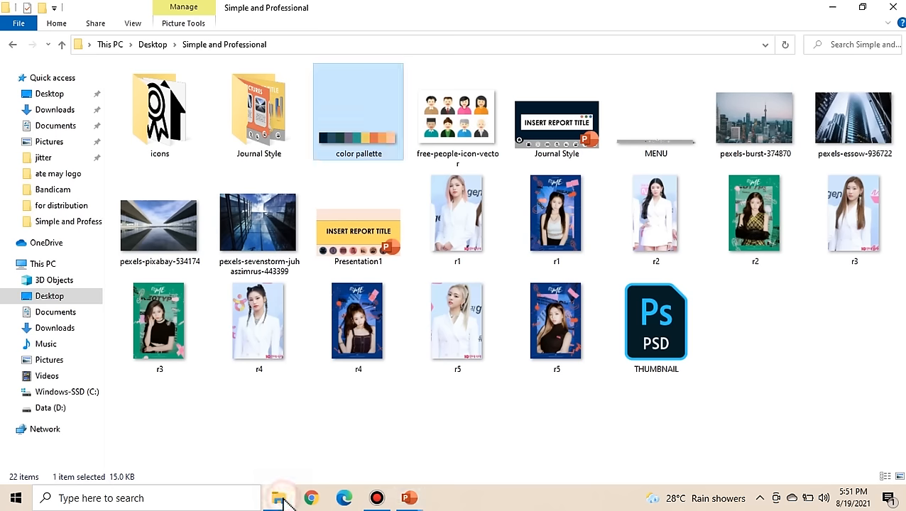
{"action": "double_click", "coordinate": [202, 146]}
{"action": "left_click_drag", "start_coordinate": [856, 199], "coordinate": [455, 242]}
{"action": "left_click_drag", "start_coordinate": [357, 139], "coordinate": [277, 415]}
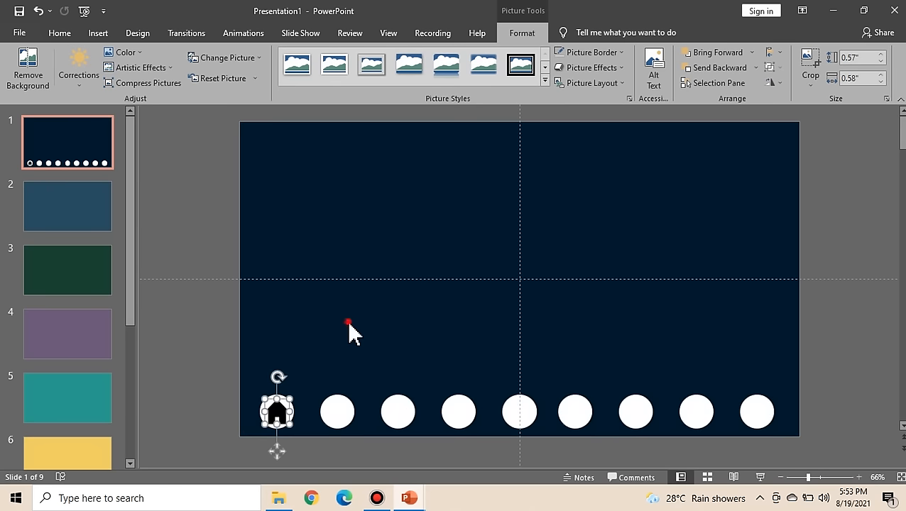
{"action": "left_click", "coordinate": [346, 321]}
{"action": "left_click_drag", "start_coordinate": [278, 419], "coordinate": [276, 419]}
Add the people icon from the icons folder, shrink it and centre it on the second circle
{"action": "left_click", "coordinate": [278, 498]}
{"action": "left_click_drag", "start_coordinate": [582, 99], "coordinate": [490, 340]}
{"action": "left_click_drag", "start_coordinate": [340, 141], "coordinate": [613, 375]}
{"action": "left_click_drag", "start_coordinate": [621, 375], "coordinate": [359, 418]}
{"action": "scroll", "coordinate": [364, 408], "scroll_direction": "up", "scroll_amount": 6}
{"action": "left_click_drag", "start_coordinate": [339, 398], "coordinate": [342, 402]}
{"action": "left_click", "coordinate": [451, 354]}
Add the information icon from the icons folder, shrink it and fit it onto the third circle
{"action": "left_click", "coordinate": [279, 499]}
{"action": "left_click_drag", "start_coordinate": [147, 96], "coordinate": [429, 341]}
{"action": "left_click_drag", "start_coordinate": [415, 175], "coordinate": [581, 341]}
{"action": "scroll", "coordinate": [609, 316], "scroll_direction": "down", "scroll_amount": 3}
{"action": "left_click_drag", "start_coordinate": [602, 227], "coordinate": [321, 364]}
{"action": "left_click", "coordinate": [330, 377]}
Add the open book icon from the icons folder, shrink it and place it on the fourth circle
{"action": "key", "text": "alt+Tab"}
{"action": "left_click_drag", "start_coordinate": [219, 97], "coordinate": [413, 217]}
{"action": "left_click_drag", "start_coordinate": [353, 142], "coordinate": [595, 355]}
{"action": "scroll", "coordinate": [595, 348], "scroll_direction": "down", "scroll_amount": 3}
{"action": "left_click_drag", "start_coordinate": [582, 211], "coordinate": [413, 407]}
{"action": "left_click", "coordinate": [364, 446]}
Add the checklist icon from the icons folder, scale it down and centre it on the fifth circle
{"action": "key", "text": "alt+Tab"}
{"action": "left_click_drag", "start_coordinate": [289, 95], "coordinate": [410, 217]}
{"action": "scroll", "coordinate": [411, 213], "scroll_direction": "down", "scroll_amount": 3}
{"action": "left_click_drag", "start_coordinate": [387, 113], "coordinate": [597, 387]}
{"action": "left_click_drag", "start_coordinate": [624, 420], "coordinate": [474, 338]}
{"action": "left_click_drag", "start_coordinate": [446, 304], "coordinate": [471, 336]}
{"action": "left_click_drag", "start_coordinate": [487, 355], "coordinate": [515, 420]}
{"action": "left_click_drag", "start_coordinate": [525, 434], "coordinate": [516, 399]}
{"action": "scroll", "coordinate": [531, 431], "scroll_direction": "up", "scroll_amount": 3}
{"action": "left_click", "coordinate": [455, 448]}
Add the bar chart and photos icons from the icons folder and fit them onto the sixth and seventh circles
{"action": "left_click", "coordinate": [292, 507]}
{"action": "left_click_drag", "start_coordinate": [366, 97], "coordinate": [454, 284]}
{"action": "left_click", "coordinate": [279, 499]}
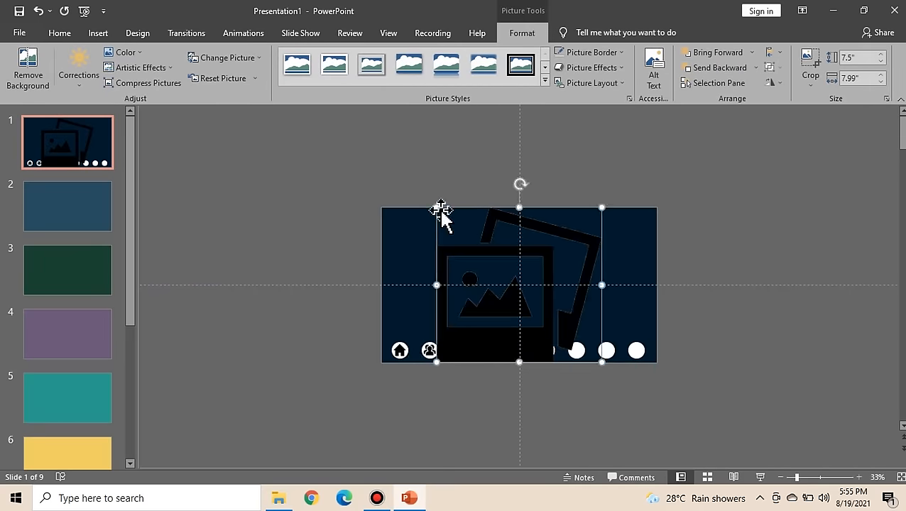
{"action": "left_click_drag", "start_coordinate": [439, 210], "coordinate": [585, 346]}
{"action": "scroll", "coordinate": [625, 358], "scroll_direction": "up", "scroll_amount": 12}
{"action": "left_click_drag", "start_coordinate": [515, 355], "coordinate": [389, 302]}
{"action": "left_click_drag", "start_coordinate": [472, 228], "coordinate": [425, 270]}
{"action": "left_click_drag", "start_coordinate": [369, 322], "coordinate": [366, 314]}
{"action": "left_click", "coordinate": [397, 446]}
Add the light bulb icon from the icons folder, shrink it and centre it on the eighth circle
{"action": "left_click", "coordinate": [279, 498]}
{"action": "left_click_drag", "start_coordinate": [507, 93], "coordinate": [355, 348]}
{"action": "scroll", "coordinate": [593, 249], "scroll_direction": "down", "scroll_amount": 2}
{"action": "left_click_drag", "start_coordinate": [431, 167], "coordinate": [595, 381]}
{"action": "scroll", "coordinate": [708, 396], "scroll_direction": "up", "scroll_amount": 3}
{"action": "left_click_drag", "start_coordinate": [529, 412], "coordinate": [691, 384]}
{"action": "left_click_drag", "start_coordinate": [654, 338], "coordinate": [670, 360]}
{"action": "left_click_drag", "start_coordinate": [691, 384], "coordinate": [683, 381]}
{"action": "left_click", "coordinate": [761, 265]}
Add the award ribbon icon from the icons folder, shrink it to 0.57" by 0.57" and centre it on the ninth circle
{"action": "left_click", "coordinate": [279, 498]}
{"action": "left_click_drag", "start_coordinate": [724, 97], "coordinate": [470, 219]}
{"action": "scroll", "coordinate": [472, 221], "scroll_direction": "down", "scroll_amount": 3}
{"action": "left_click_drag", "start_coordinate": [497, 252], "coordinate": [797, 432]}
{"action": "scroll", "coordinate": [799, 431], "scroll_direction": "up", "scroll_amount": 3}
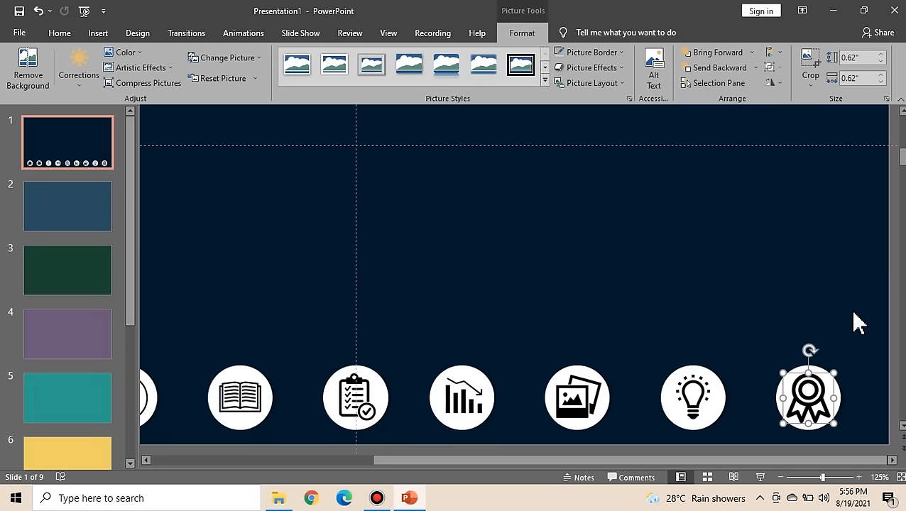
{"action": "left_click_drag", "start_coordinate": [783, 372], "coordinate": [787, 377]}
{"action": "left_click_drag", "start_coordinate": [822, 402], "coordinate": [820, 399]}
{"action": "left_click", "coordinate": [809, 320]}
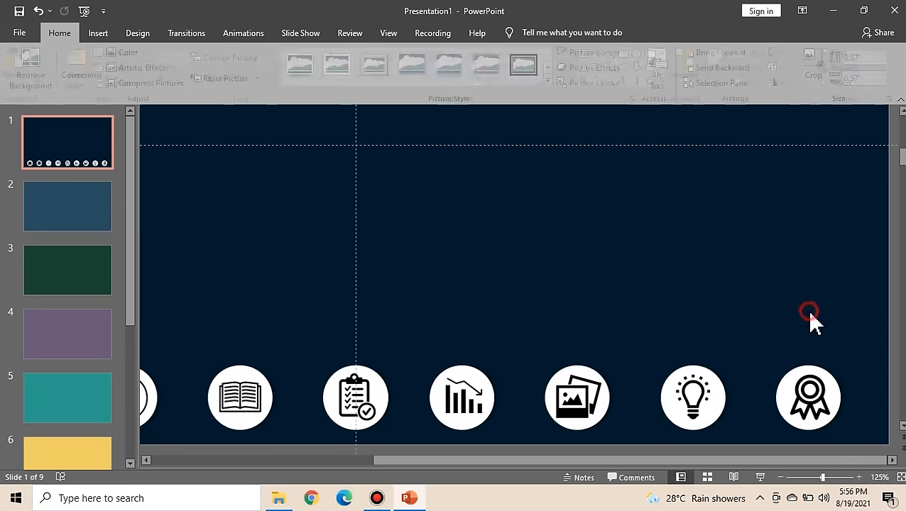
{"action": "scroll", "coordinate": [719, 290], "scroll_direction": "down", "scroll_amount": 5}
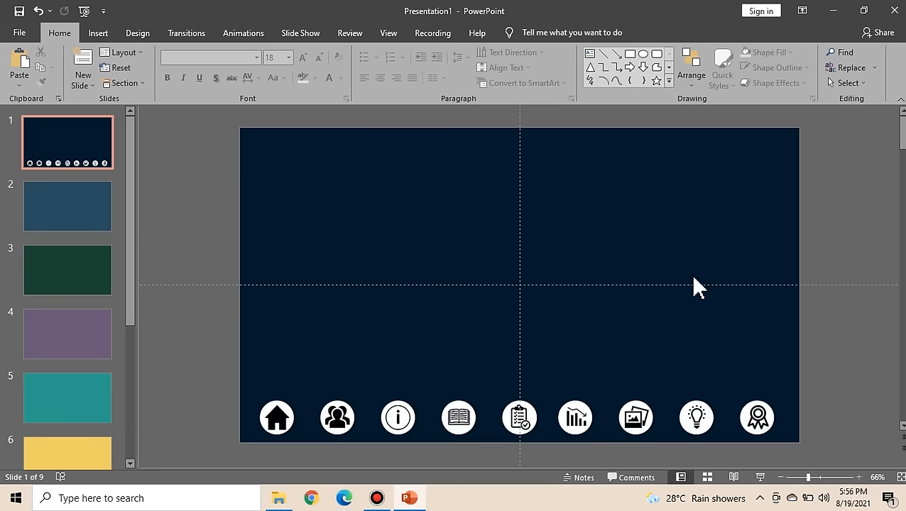
Draw a rectangle across the upper part of slide 1 and set its height to 1.45" and width to 31.68"
{"action": "left_click", "coordinate": [99, 33]}
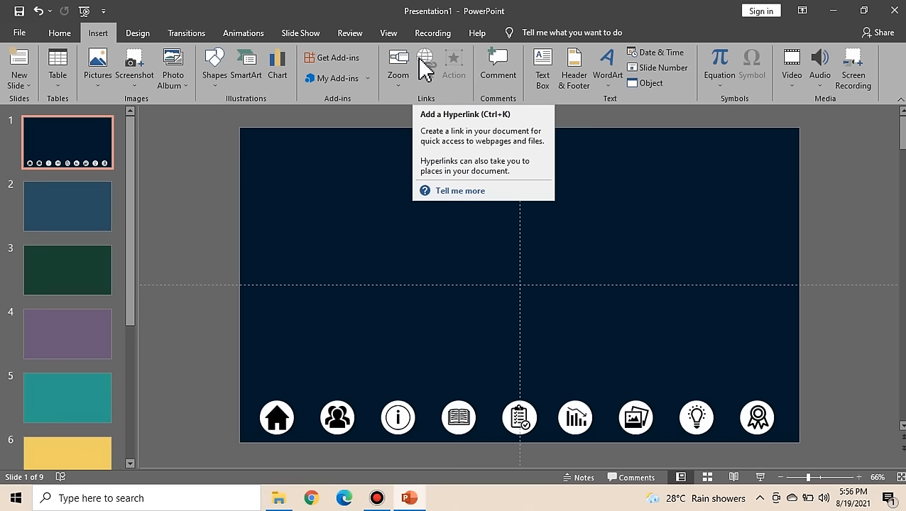
{"action": "left_click", "coordinate": [222, 83]}
{"action": "left_click", "coordinate": [248, 114]}
{"action": "mouse_move", "coordinate": [189, 160]}
{"action": "left_mouse_down"}
{"action": "mouse_move", "coordinate": [655, 246]}
{"action": "mouse_move", "coordinate": [835, 236]}
{"action": "left_mouse_up"}
{"action": "left_click", "coordinate": [748, 192]}
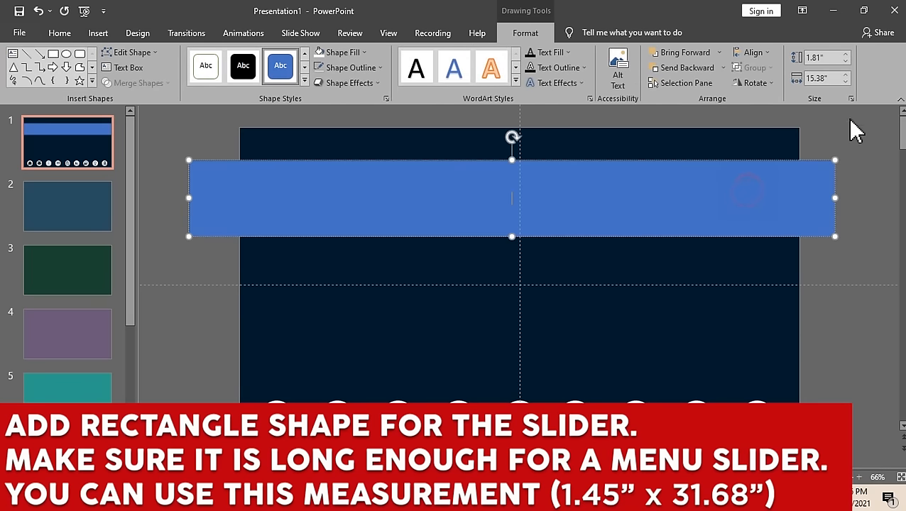
{"action": "left_click", "coordinate": [827, 57]}
{"action": "left_click", "coordinate": [820, 78]}
{"action": "type", "text": "31."}
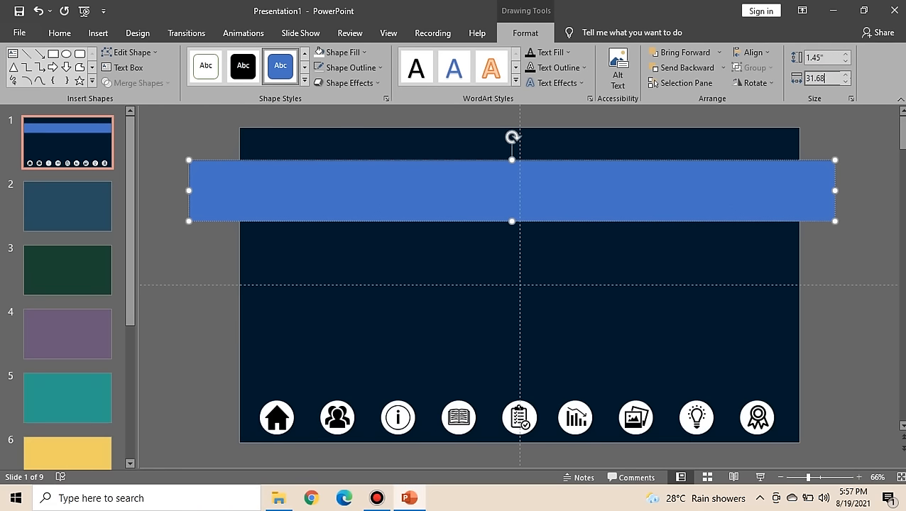
{"action": "type", "text": "68"}
{"action": "left_click", "coordinate": [759, 284]}
Fill the long rectangle with light gray and give it an outer shadow cast upward
{"action": "left_click", "coordinate": [725, 213]}
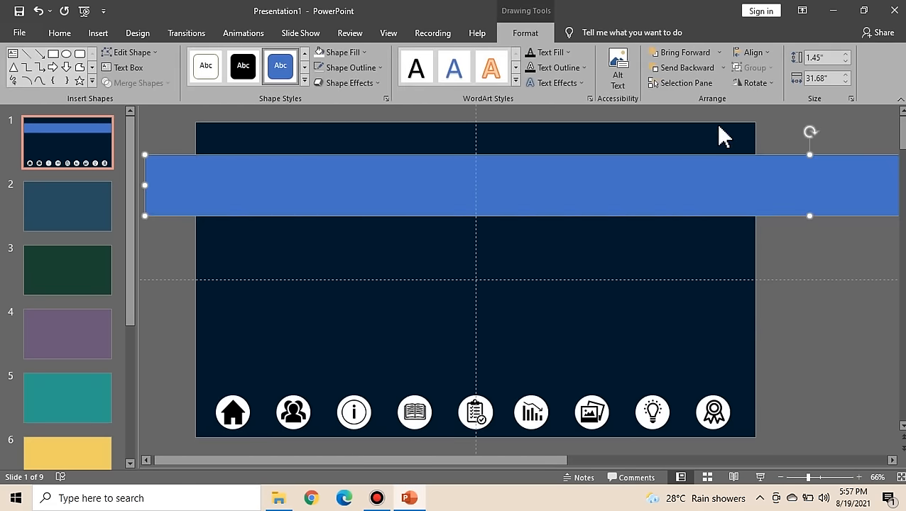
{"action": "left_click", "coordinate": [342, 54]}
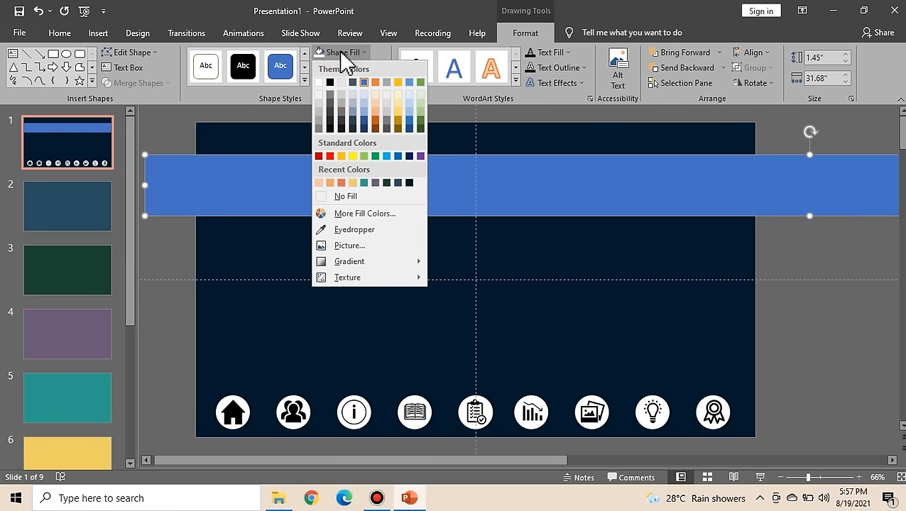
{"action": "left_click", "coordinate": [318, 110]}
{"action": "left_click", "coordinate": [349, 82]}
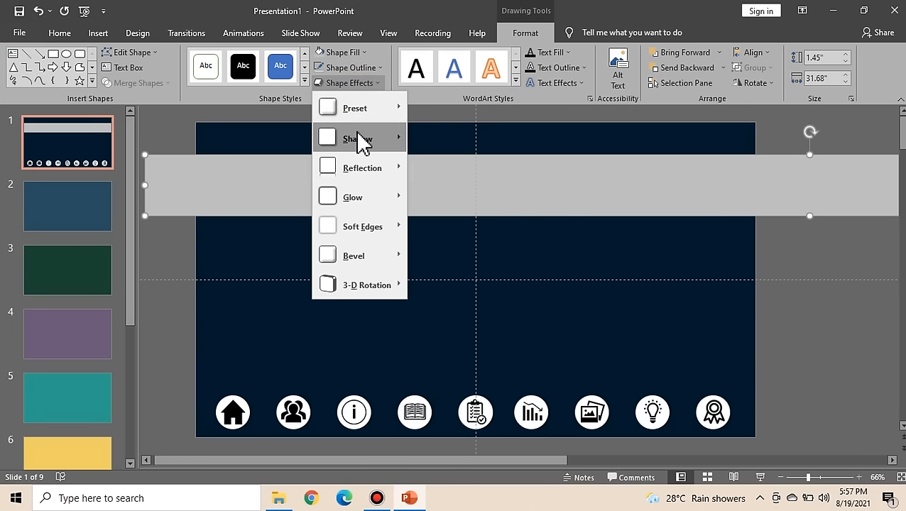
{"action": "mouse_move", "coordinate": [369, 142]}
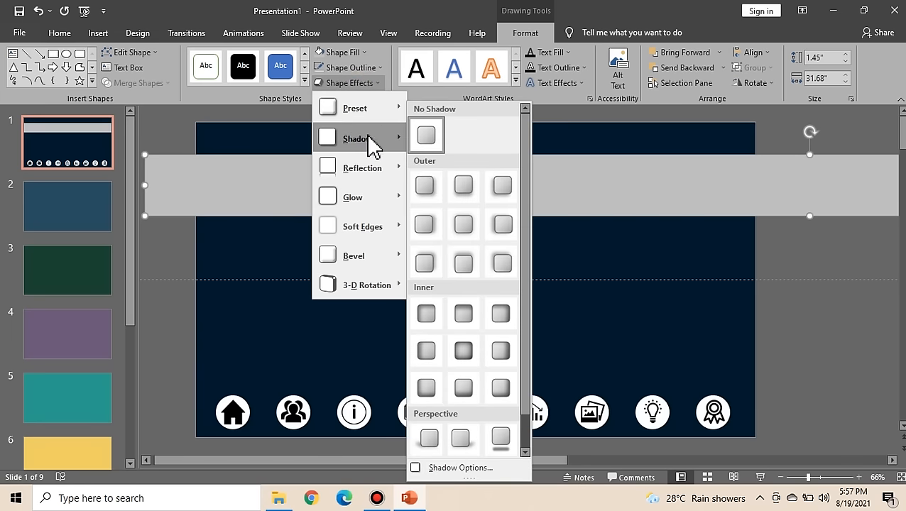
{"action": "left_click", "coordinate": [437, 273]}
{"action": "left_click", "coordinate": [469, 256]}
Centre the gray bar horizontally on slide 1 with its lower edge on the horizontal guide
{"action": "left_click_drag", "start_coordinate": [420, 184], "coordinate": [419, 245]}
{"action": "scroll", "coordinate": [414, 216], "scroll_direction": "down", "scroll_amount": 3}
{"action": "scroll", "coordinate": [414, 220], "scroll_direction": "down", "scroll_amount": 1}
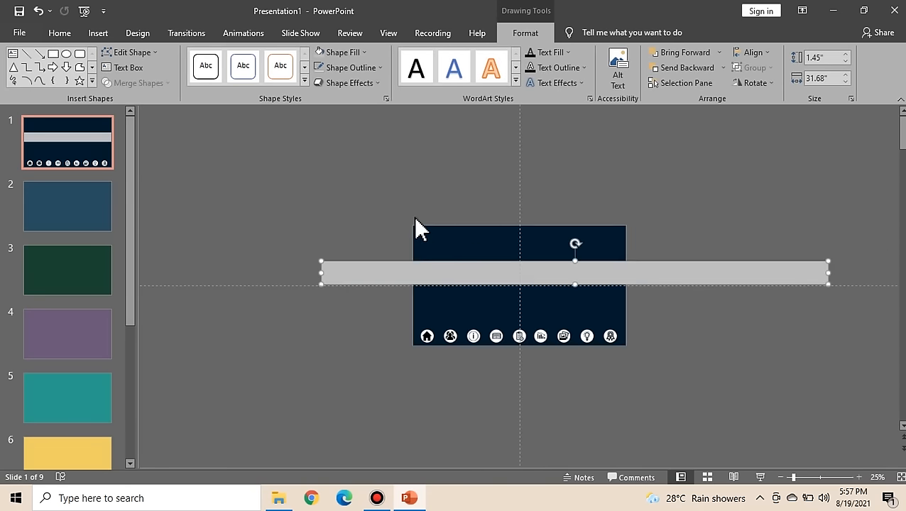
{"action": "left_click_drag", "start_coordinate": [603, 273], "coordinate": [546, 275]}
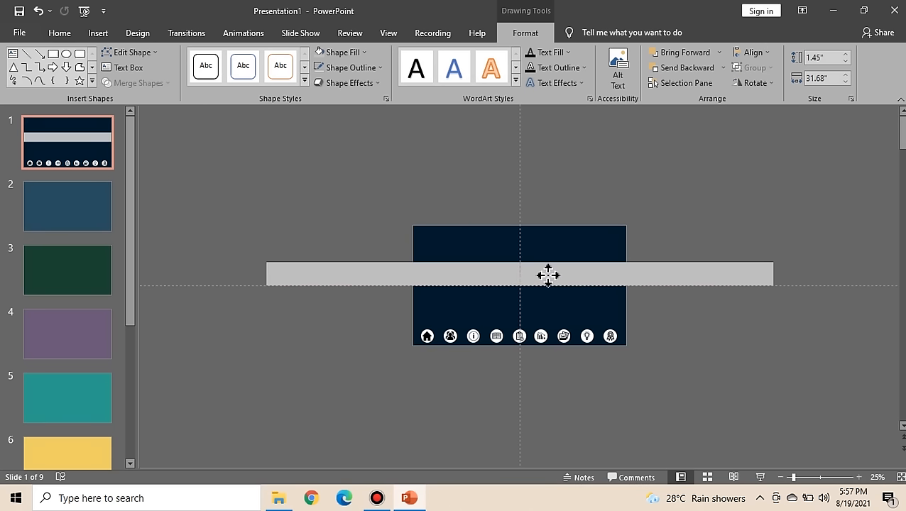
Draw an oval over the gray bar's upper edge and set its height to 1.35" and width to 1.45"
{"action": "scroll", "coordinate": [568, 252], "scroll_direction": "up", "scroll_amount": 4}
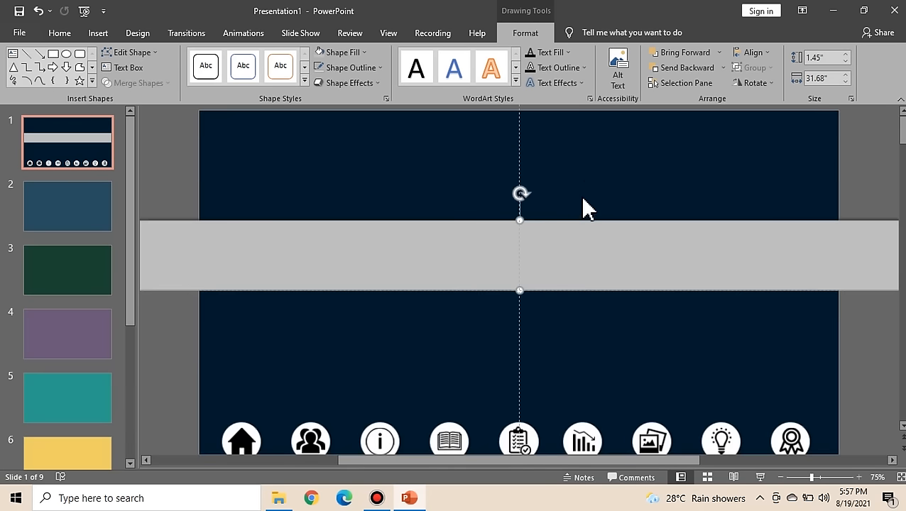
{"action": "scroll", "coordinate": [585, 181], "scroll_direction": "up", "scroll_amount": 1}
{"action": "left_click", "coordinate": [585, 176]}
{"action": "left_click", "coordinate": [100, 33]}
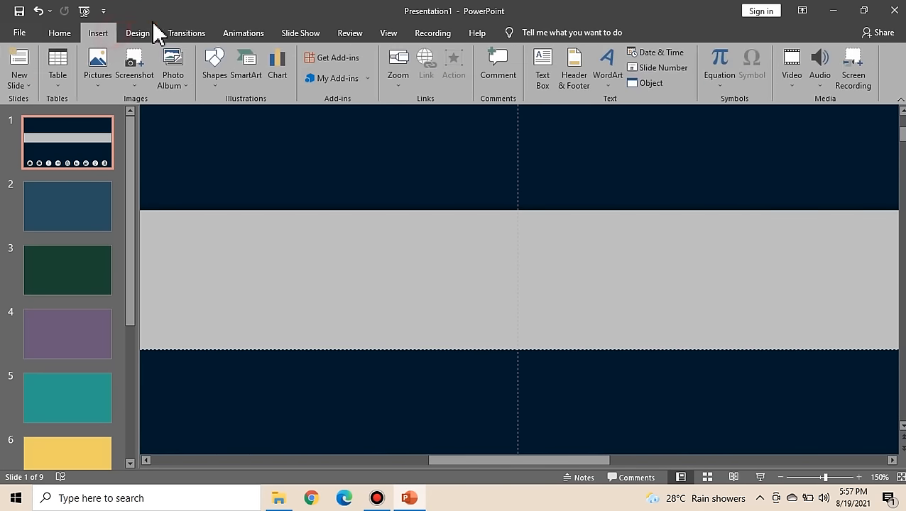
{"action": "left_click", "coordinate": [213, 71]}
{"action": "left_click", "coordinate": [261, 113]}
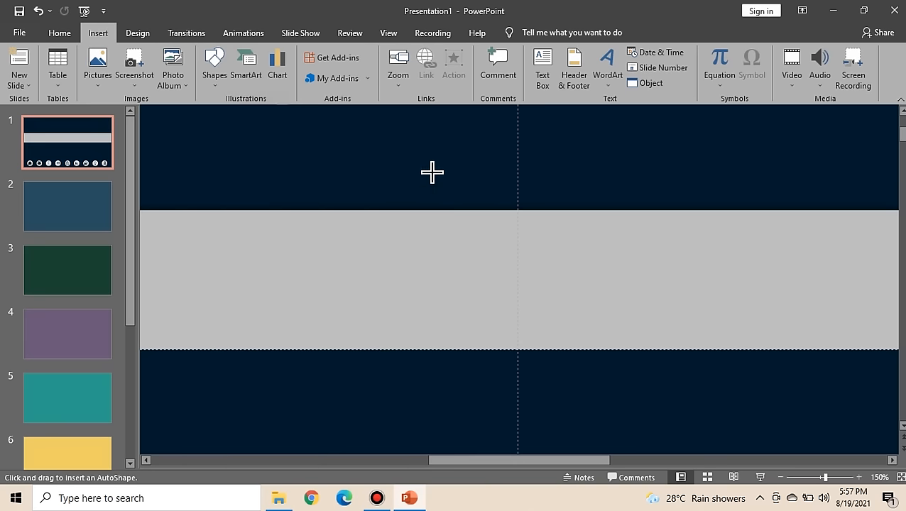
{"action": "mouse_move", "coordinate": [427, 164]}
{"action": "left_mouse_down"}
{"action": "mouse_move", "coordinate": [481, 235]}
{"action": "mouse_move", "coordinate": [548, 264]}
{"action": "left_mouse_up"}
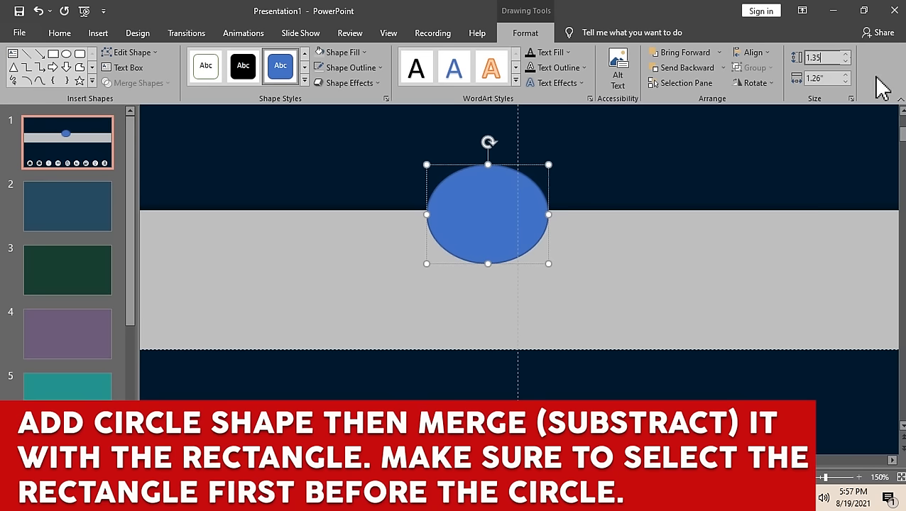
{"action": "type", "text": "1.35"}
{"action": "key", "text": "Tab"}
{"action": "type", "text": "1.45"}
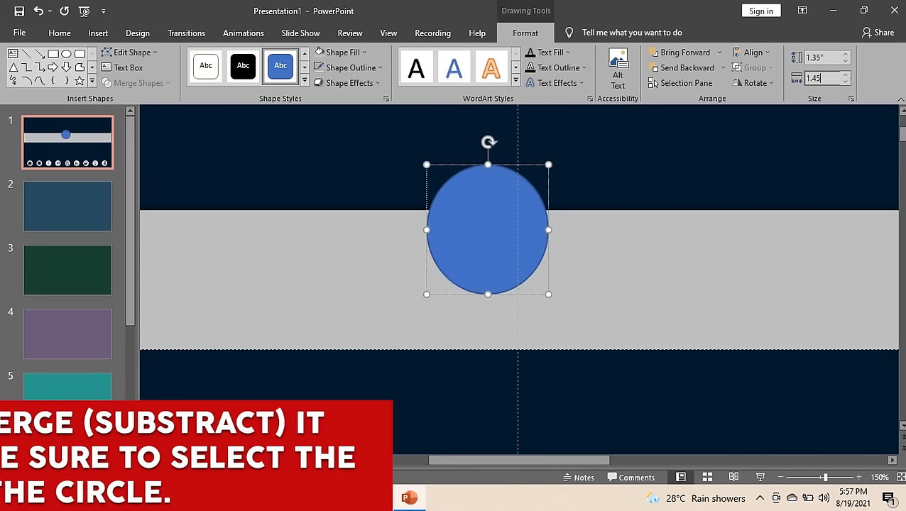
{"action": "key", "text": "Return"}
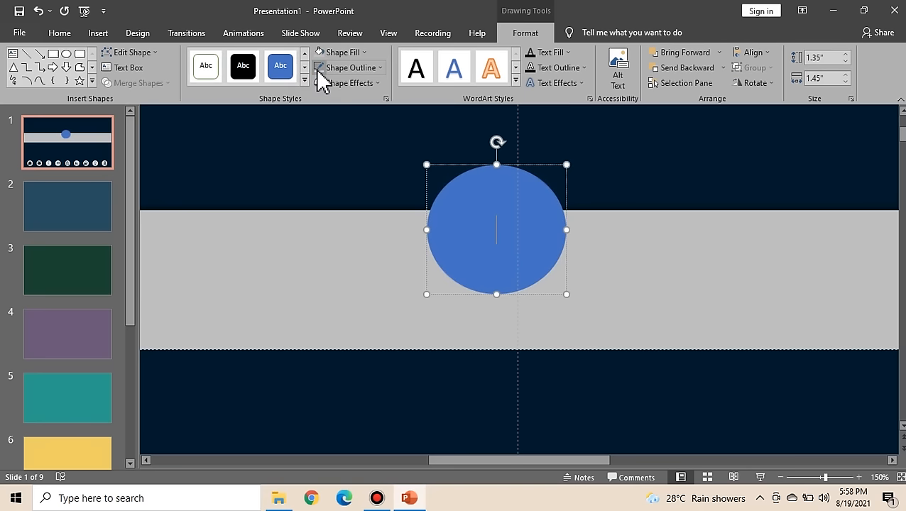
Centre the oval on the bar's upper edge at the vertical guide and subtract it from the bar
{"action": "left_click", "coordinate": [489, 187]}
{"action": "left_click_drag", "start_coordinate": [497, 186], "coordinate": [517, 167]}
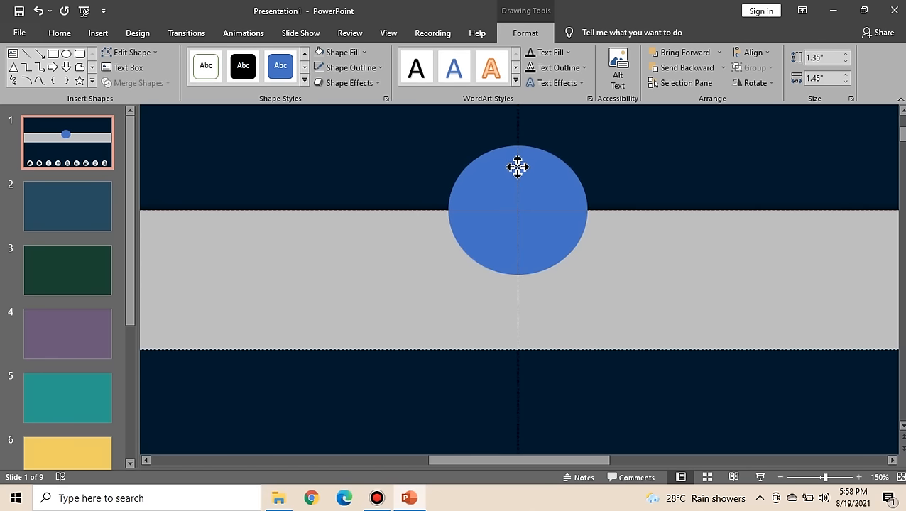
{"action": "left_click", "coordinate": [402, 284]}
{"action": "left_click", "coordinate": [518, 185], "text": "shift"}
{"action": "left_click", "coordinate": [138, 83]}
{"action": "left_click", "coordinate": [134, 162]}
{"action": "left_click", "coordinate": [401, 188]}
Send the notched bar to the back and try it behind the icon row before moving it back to mid-slide
{"action": "scroll", "coordinate": [400, 188], "scroll_direction": "down", "scroll_amount": 10}
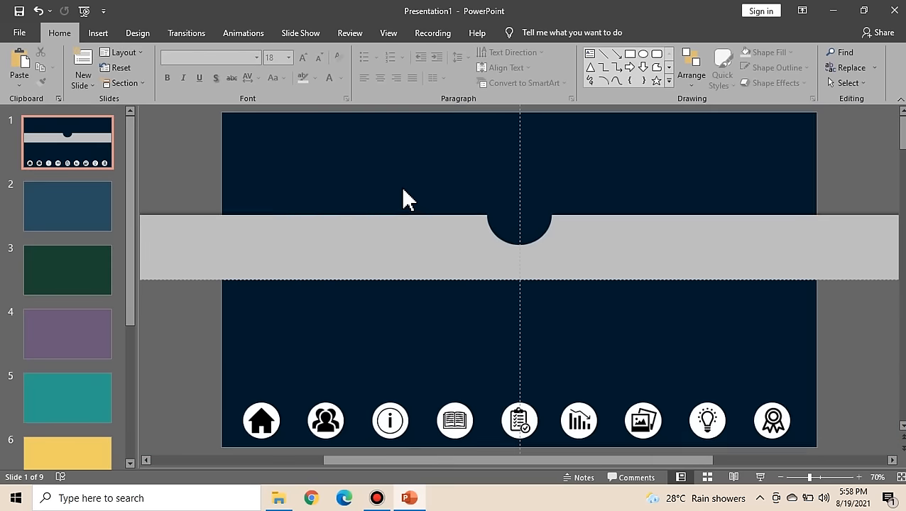
{"action": "right_click", "coordinate": [569, 253]}
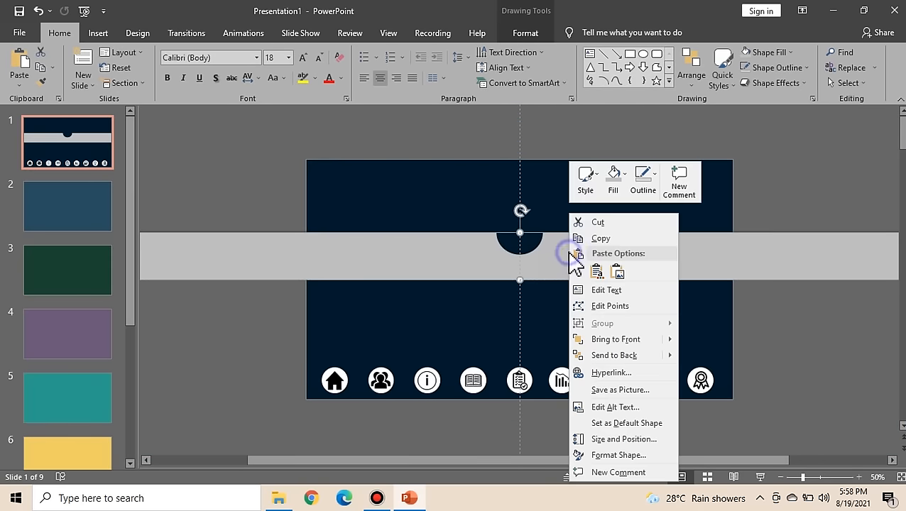
{"action": "left_click", "coordinate": [594, 351]}
{"action": "left_click_drag", "start_coordinate": [599, 254], "coordinate": [587, 374]}
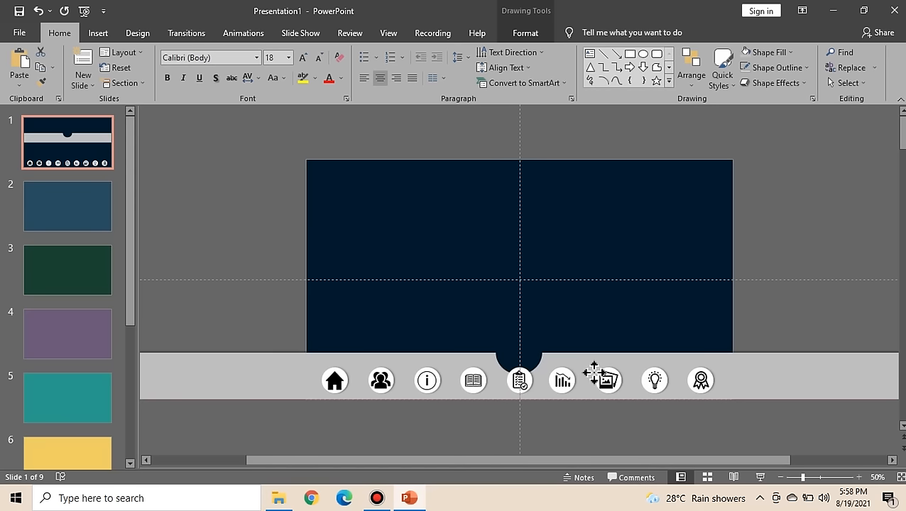
{"action": "scroll", "coordinate": [590, 323], "scroll_direction": "up", "scroll_amount": 2}
{"action": "left_click_drag", "start_coordinate": [622, 389], "coordinate": [625, 237]}
{"action": "scroll", "coordinate": [586, 301], "scroll_direction": "down", "scroll_amount": 2}
Hyperlink the home icon on slide 1 to Slide 1 as a place in this document
{"action": "left_click", "coordinate": [85, 151]}
{"action": "left_click", "coordinate": [260, 419]}
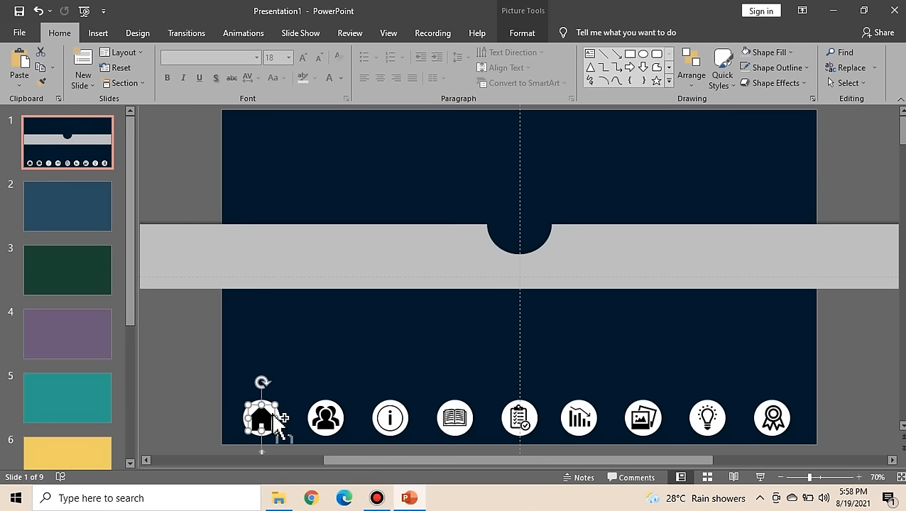
{"action": "key", "text": "ctrl+k"}
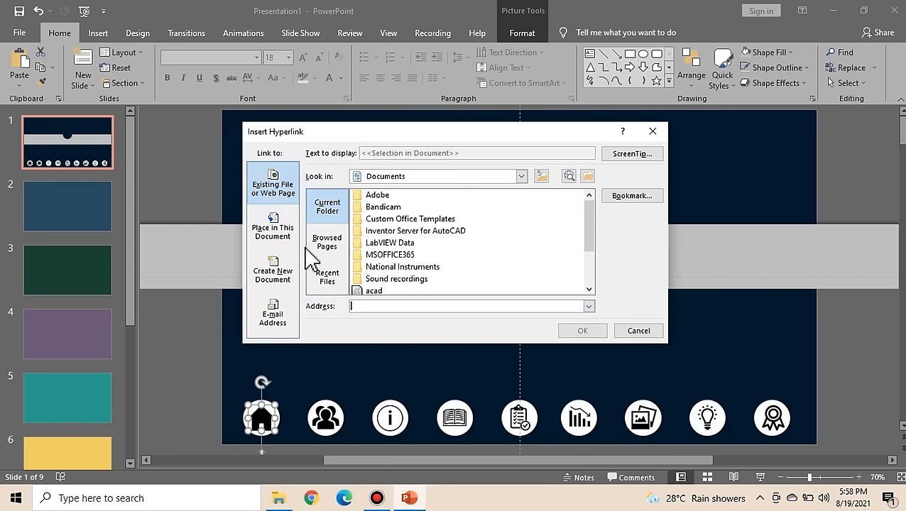
{"action": "left_click", "coordinate": [277, 234]}
{"action": "left_click", "coordinate": [355, 212]}
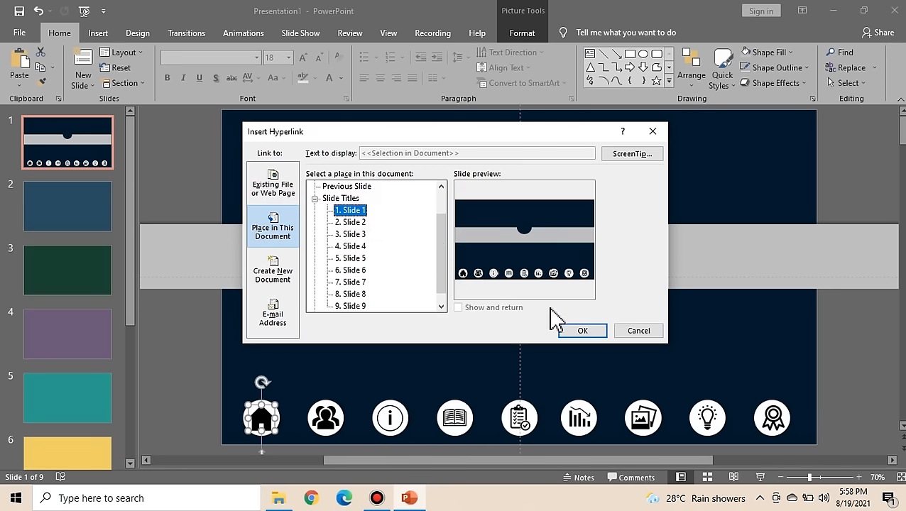
{"action": "left_click", "coordinate": [582, 330]}
Hyperlink the people icon to its corresponding slide in this document
{"action": "left_click", "coordinate": [326, 419]}
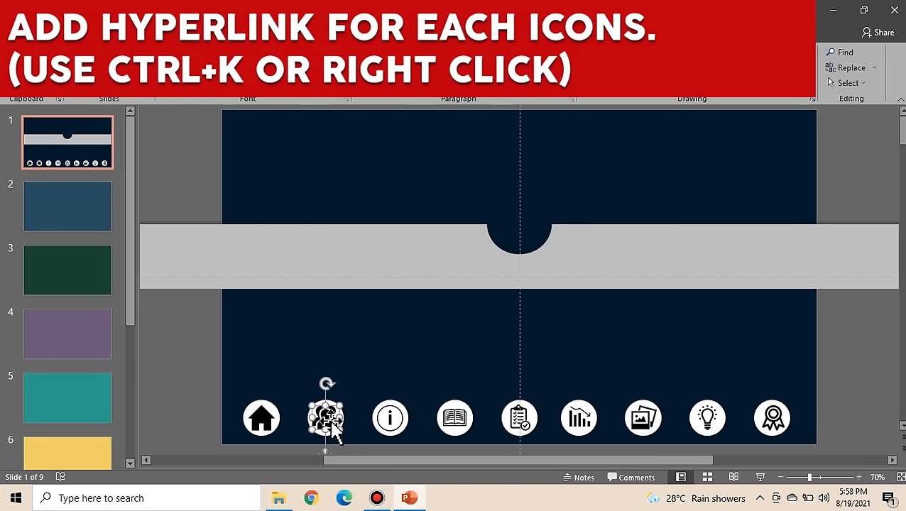
{"action": "right_click", "coordinate": [331, 417]}
{"action": "left_click", "coordinate": [375, 327]}
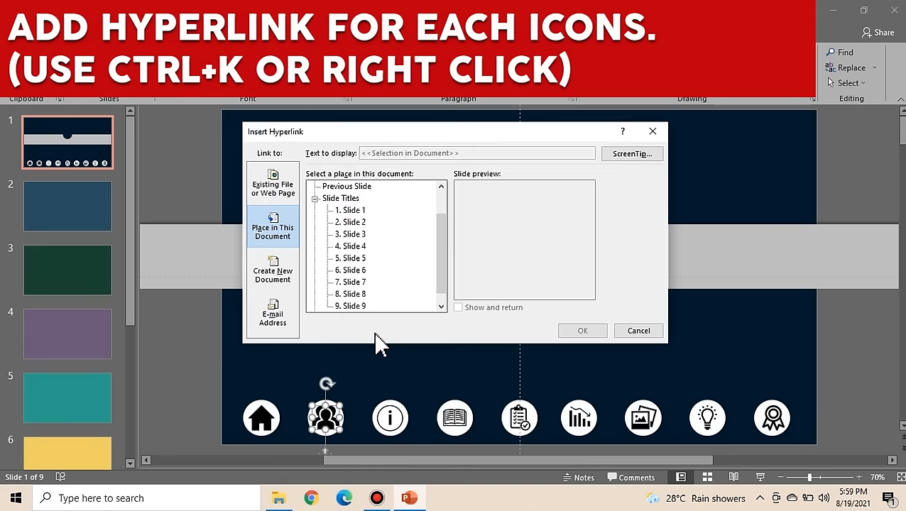
{"action": "left_click", "coordinate": [354, 235]}
{"action": "left_click", "coordinate": [596, 330]}
Hyperlink the info icon to Slide 3 in this document
{"action": "right_click", "coordinate": [392, 418]}
{"action": "left_click", "coordinate": [436, 323]}
{"action": "left_click", "coordinate": [355, 234]}
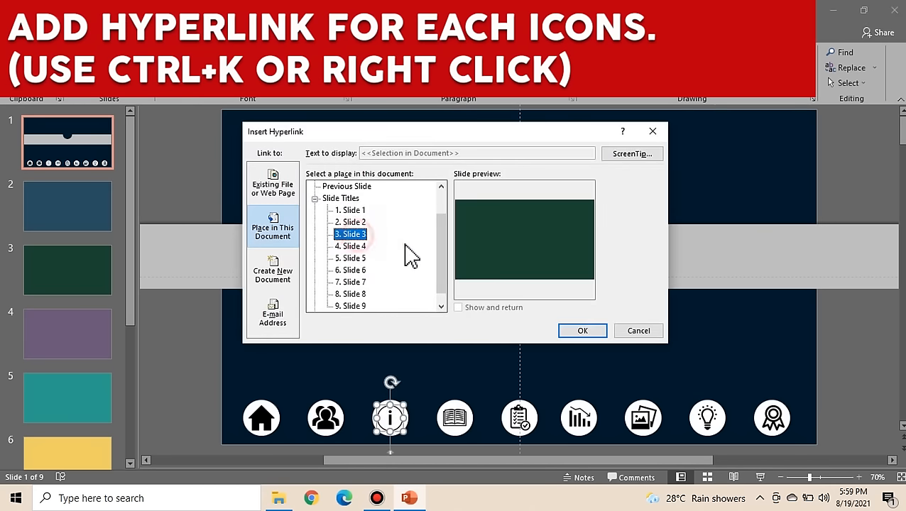
{"action": "left_click", "coordinate": [582, 331]}
Hyperlink the clipboard icon to Slide 5 in this document
{"action": "right_click", "coordinate": [519, 418]}
{"action": "left_click", "coordinate": [556, 324]}
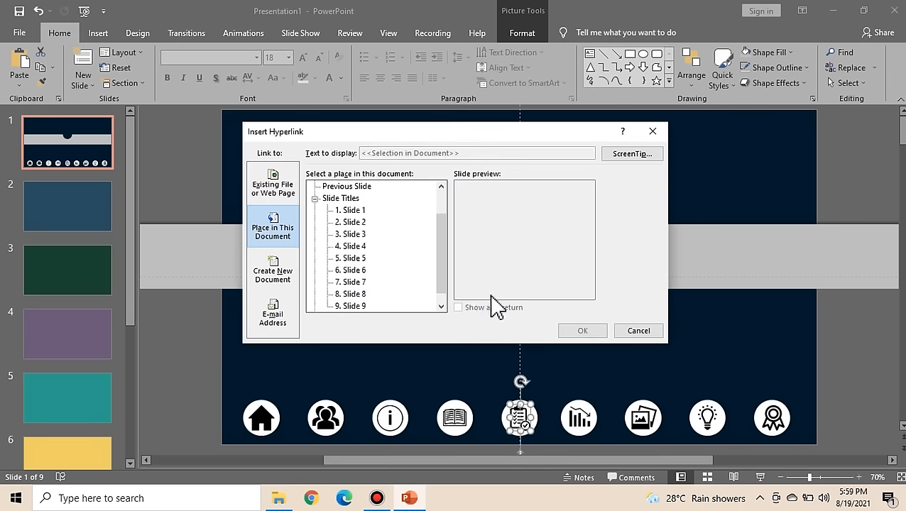
{"action": "left_click", "coordinate": [355, 258]}
{"action": "left_click", "coordinate": [582, 331]}
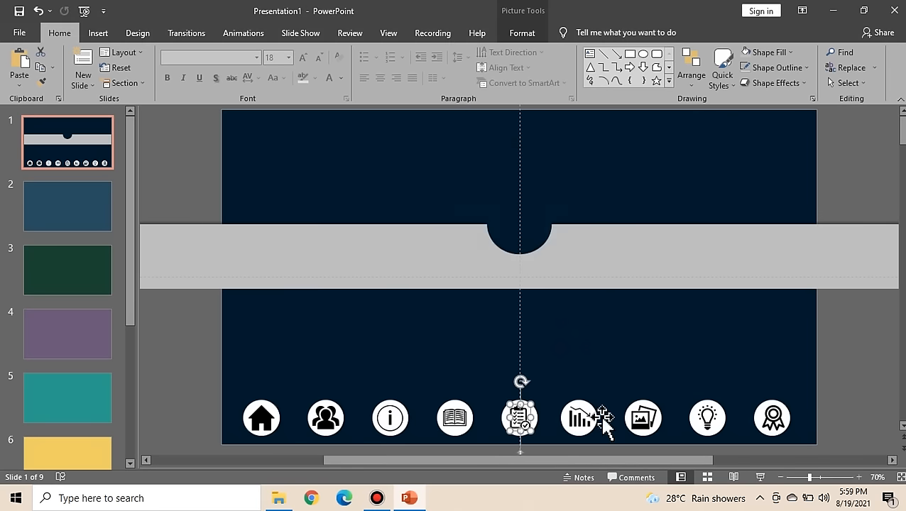
Hyperlink the bar chart icon to Slide 6 in this document
{"action": "right_click", "coordinate": [581, 419]}
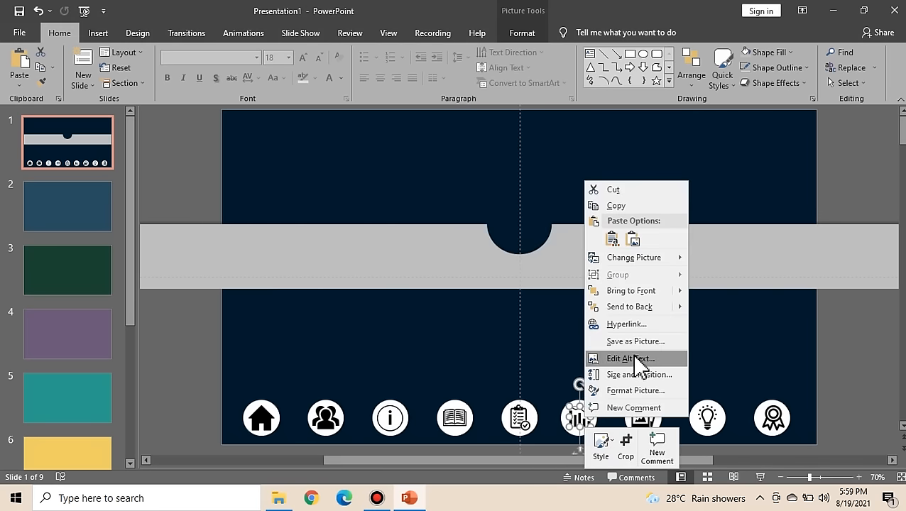
{"action": "left_click", "coordinate": [636, 326]}
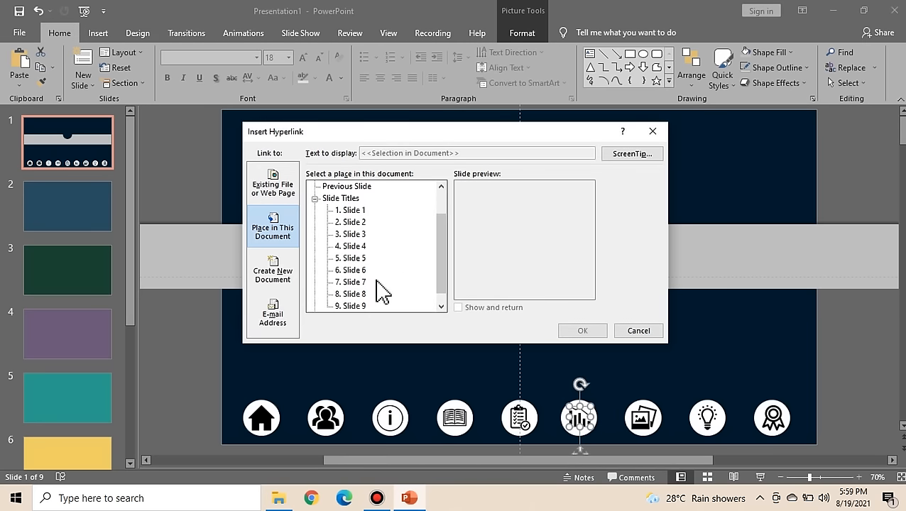
{"action": "left_click", "coordinate": [355, 270]}
{"action": "left_click", "coordinate": [582, 331]}
Hyperlink the pictures icon to Slide 7 in this document
{"action": "left_click", "coordinate": [643, 418]}
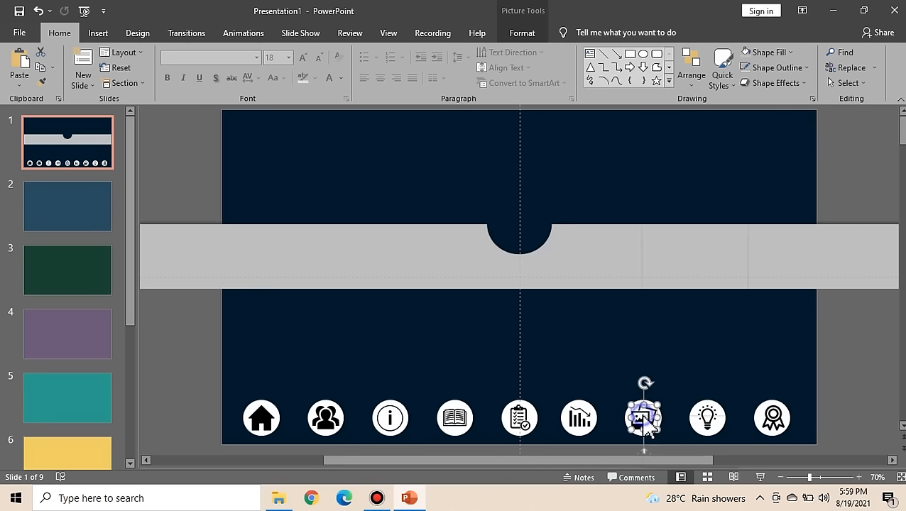
{"action": "right_click", "coordinate": [643, 417]}
{"action": "left_click", "coordinate": [691, 326]}
{"action": "left_click", "coordinate": [403, 297]}
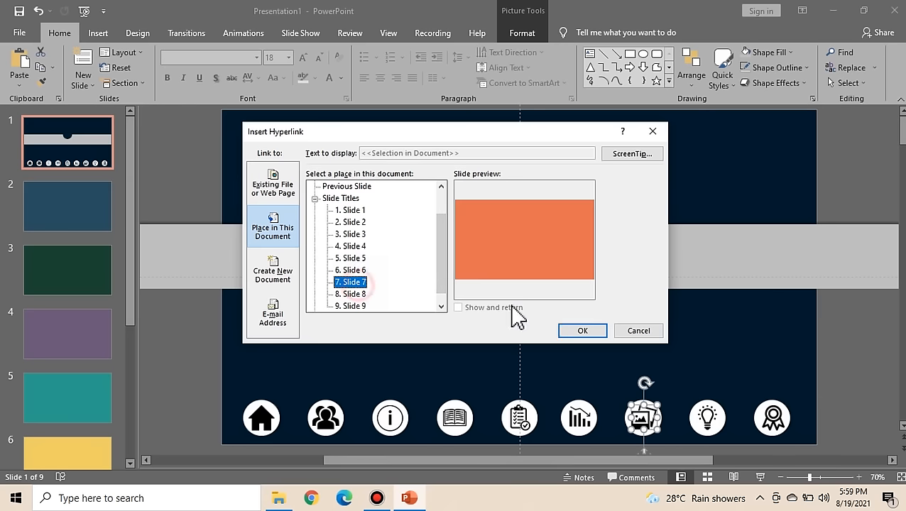
{"action": "left_click", "coordinate": [581, 330]}
Hyperlink the light bulb icon to Slide 8 in this document
{"action": "left_click", "coordinate": [707, 417]}
{"action": "right_click", "coordinate": [708, 417]}
{"action": "left_click", "coordinate": [736, 324]}
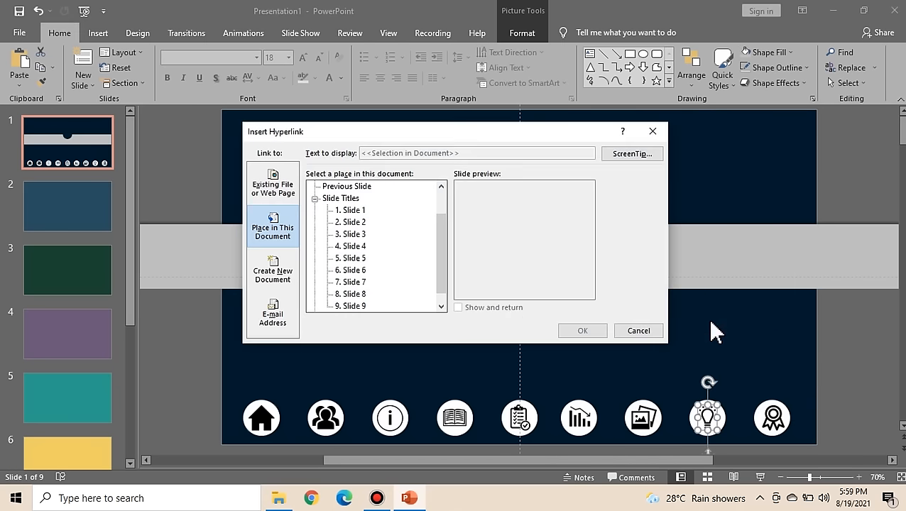
{"action": "left_click", "coordinate": [352, 294]}
{"action": "left_click", "coordinate": [582, 331]}
Hyperlink the award ribbon icon to Slide 9 in this document
{"action": "left_click", "coordinate": [772, 418]}
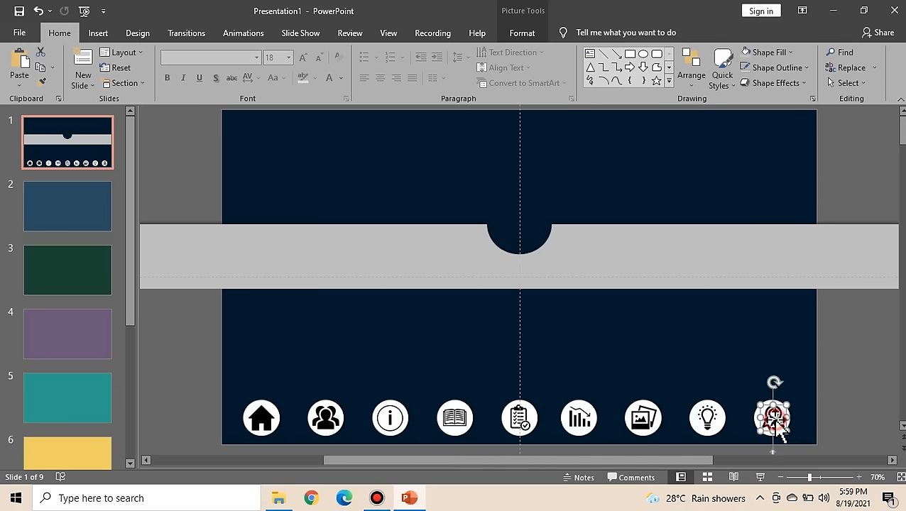
{"action": "right_click", "coordinate": [773, 418]}
{"action": "left_click", "coordinate": [818, 328]}
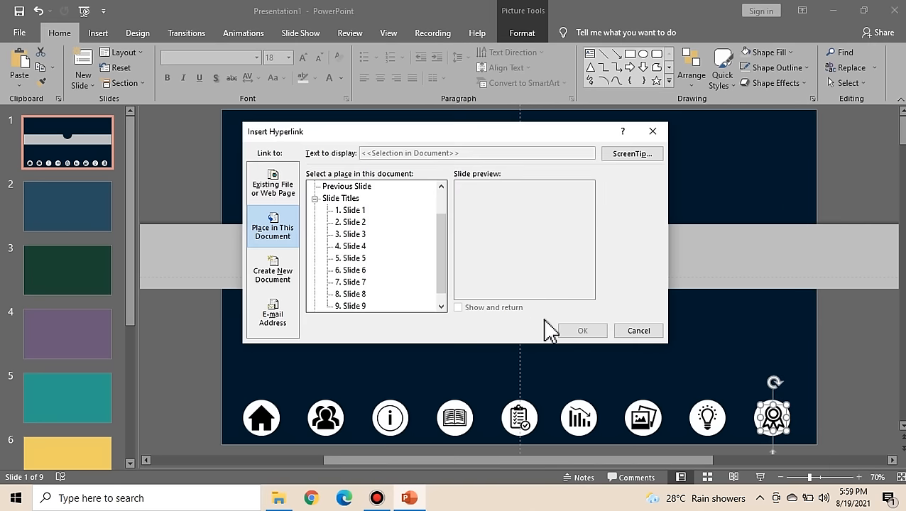
{"action": "left_click", "coordinate": [352, 306]}
{"action": "left_click", "coordinate": [583, 331]}
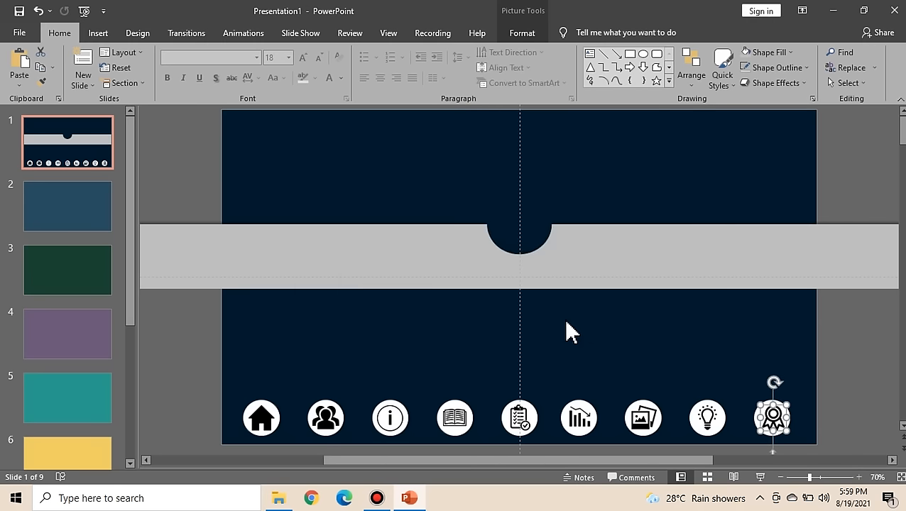
{"action": "left_click", "coordinate": [564, 331]}
Move the notched bar down behind the icon row along slide 1's lower edge and briefly preview the slide show
{"action": "left_click", "coordinate": [601, 257]}
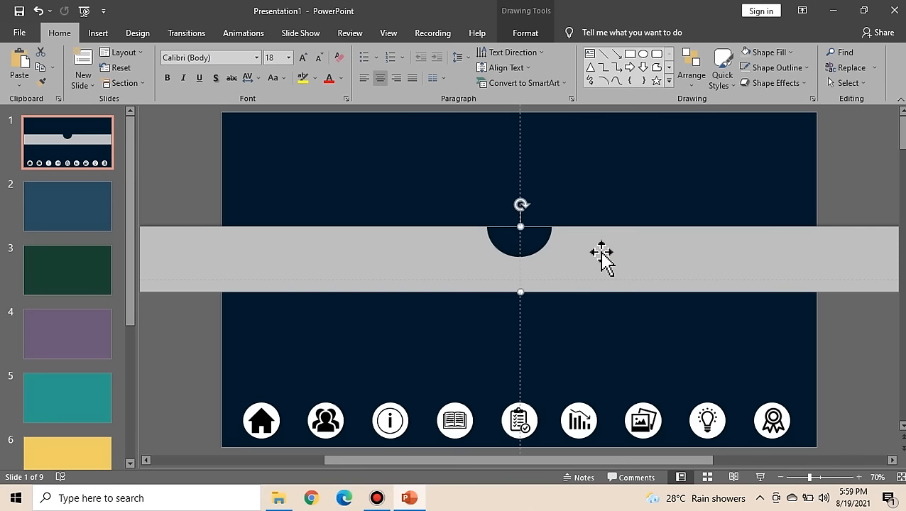
{"action": "left_click_drag", "start_coordinate": [601, 252], "coordinate": [577, 405]}
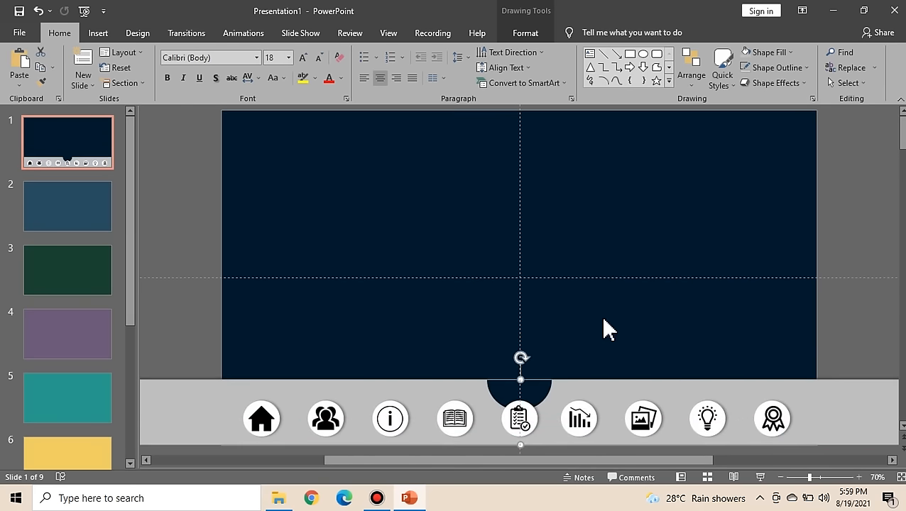
{"action": "left_click", "coordinate": [654, 363]}
{"action": "left_click", "coordinate": [760, 479]}
{"action": "key", "text": "Escape"}
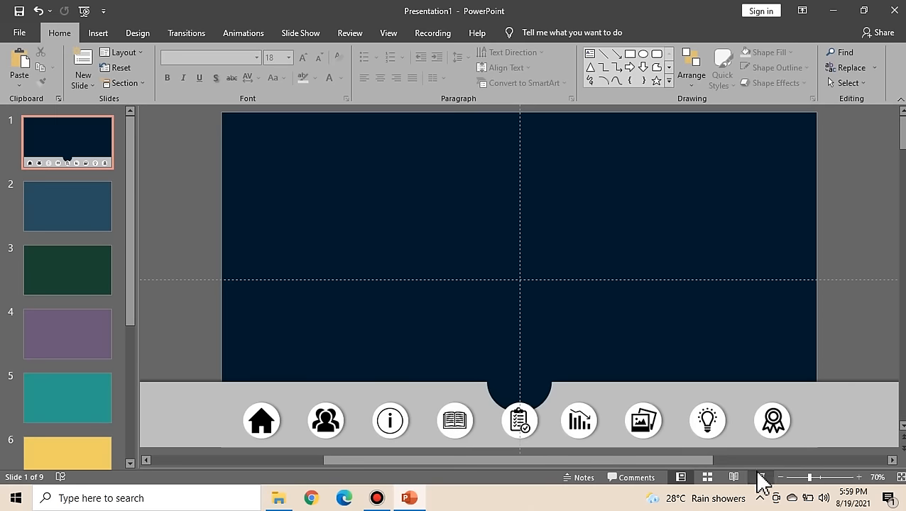
Slide the notched bar horizontally until its notch sits directly over the home icon
{"action": "left_click_drag", "start_coordinate": [609, 400], "coordinate": [609, 399]}
{"action": "left_click", "coordinate": [402, 331]}
{"action": "left_click", "coordinate": [580, 392]}
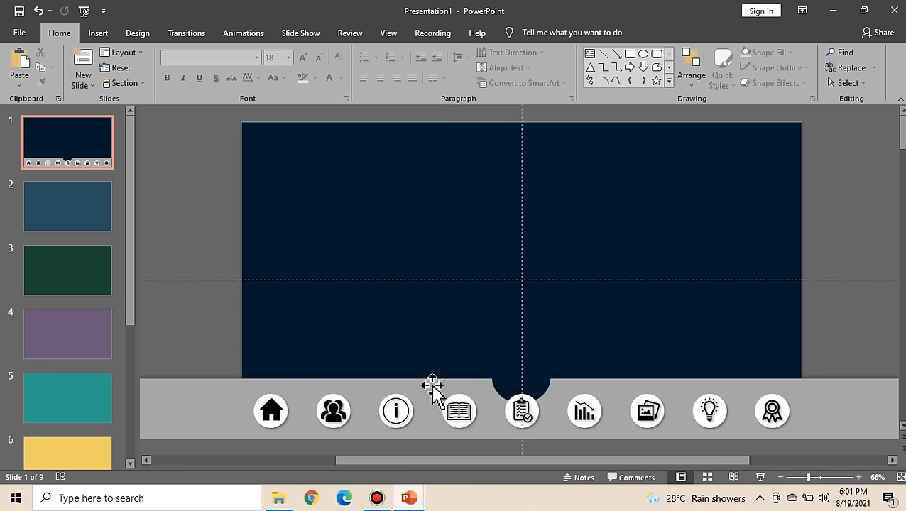
{"action": "left_click", "coordinate": [605, 381]}
{"action": "left_click_drag", "start_coordinate": [605, 381], "coordinate": [375, 384]}
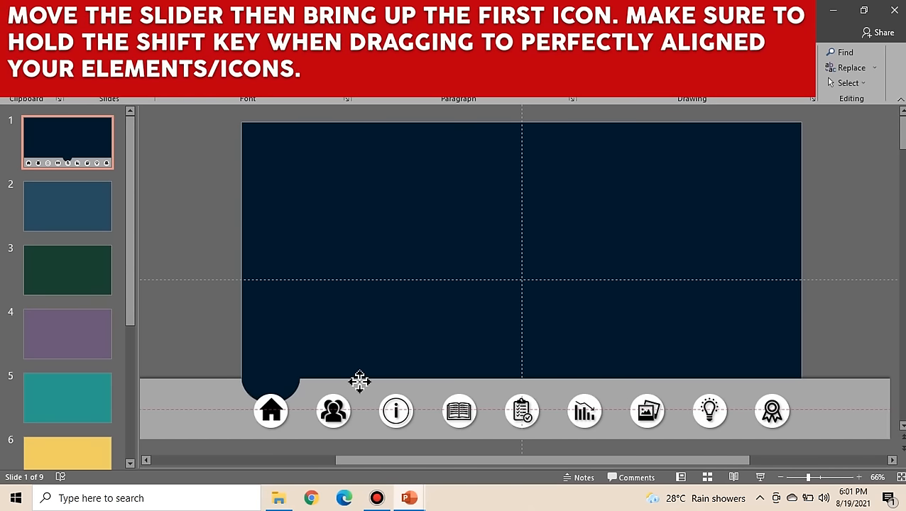
{"action": "left_click", "coordinate": [367, 328]}
Raise the home icon with its white circle straight up into the bar's notch and nudge it slightly upward
{"action": "left_click_drag", "start_coordinate": [274, 418], "coordinate": [272, 381]}
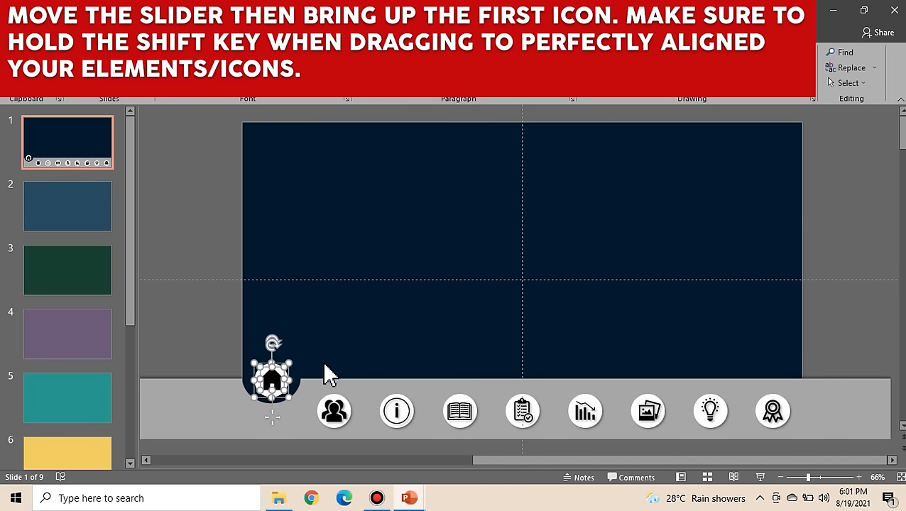
{"action": "left_click", "coordinate": [400, 345]}
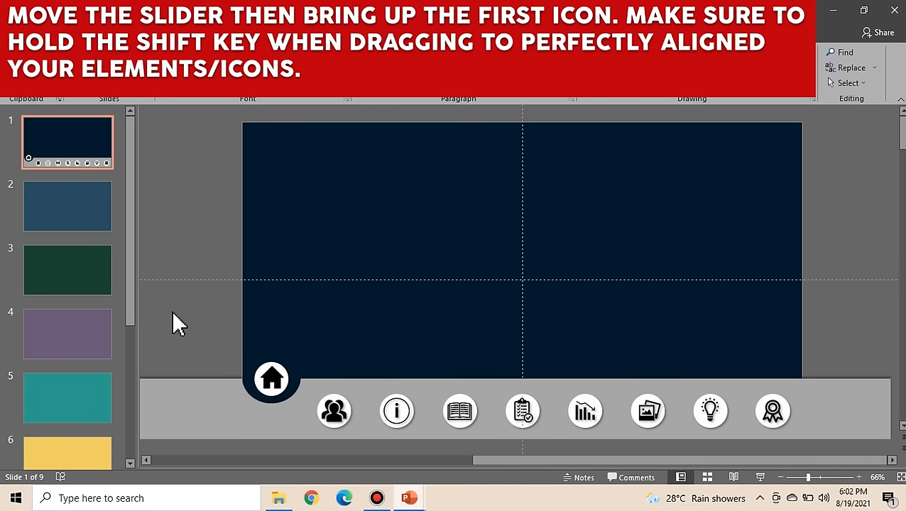
{"action": "scroll", "coordinate": [248, 313], "scroll_direction": "down", "scroll_amount": 3}
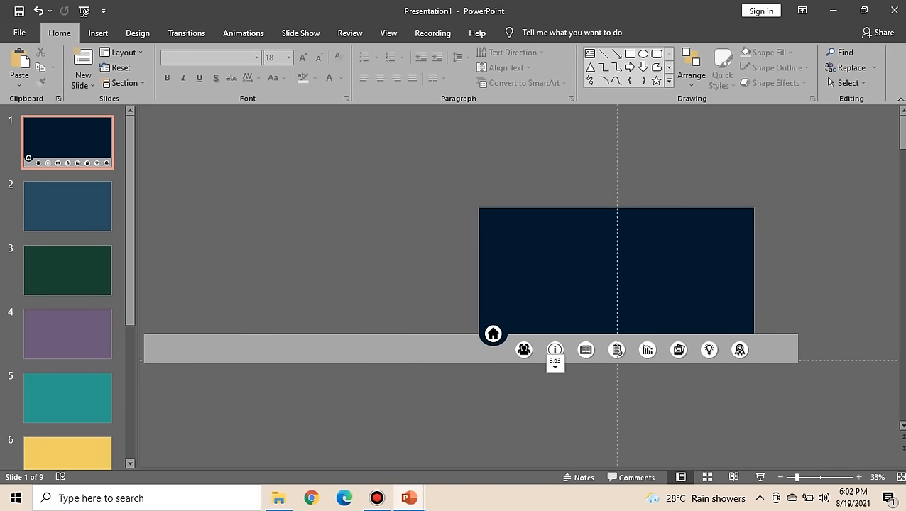
{"action": "left_click", "coordinate": [493, 334]}
{"action": "scroll", "coordinate": [561, 310], "scroll_direction": "up", "scroll_amount": 5}
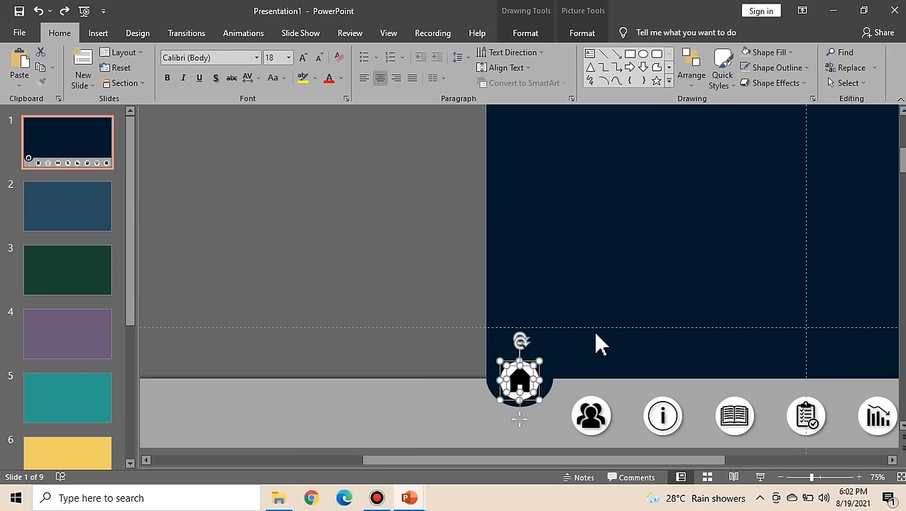
{"action": "left_click_drag", "start_coordinate": [487, 325], "coordinate": [560, 425]}
{"action": "key", "text": "Up"}
{"action": "left_click", "coordinate": [616, 358]}
Copy the notched bar and all nine icons from slide 1 and paste them onto slide 2
{"action": "scroll", "coordinate": [665, 321], "scroll_direction": "down", "scroll_amount": 2}
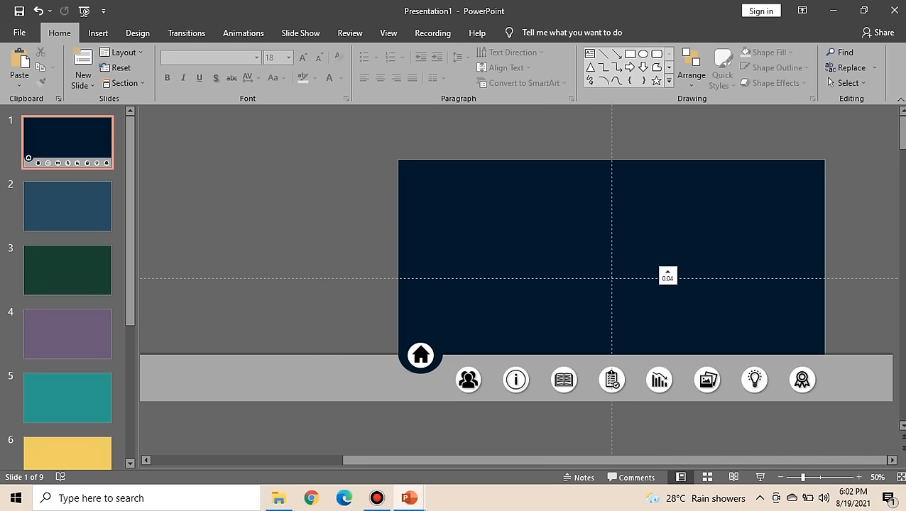
{"action": "scroll", "coordinate": [327, 319], "scroll_direction": "down", "scroll_amount": 2}
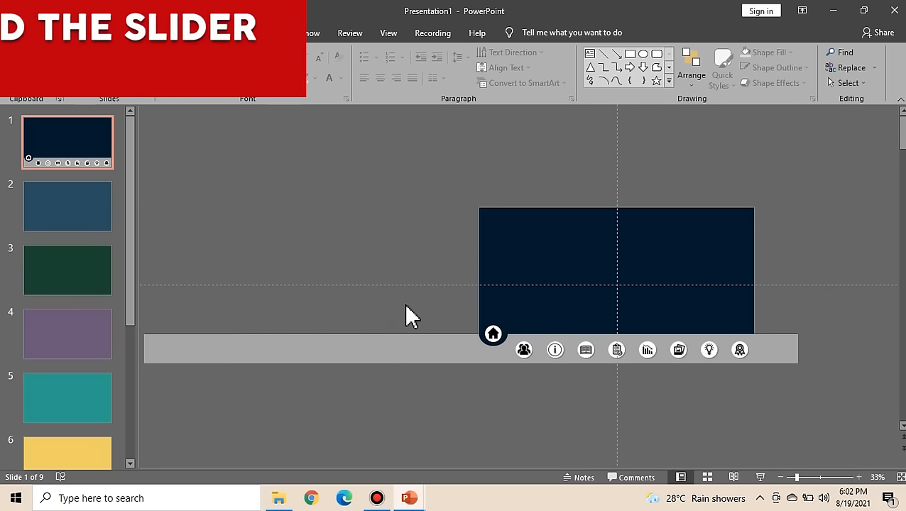
{"action": "left_click_drag", "start_coordinate": [405, 307], "coordinate": [787, 424]}
{"action": "left_click", "coordinate": [316, 346], "text": "shift"}
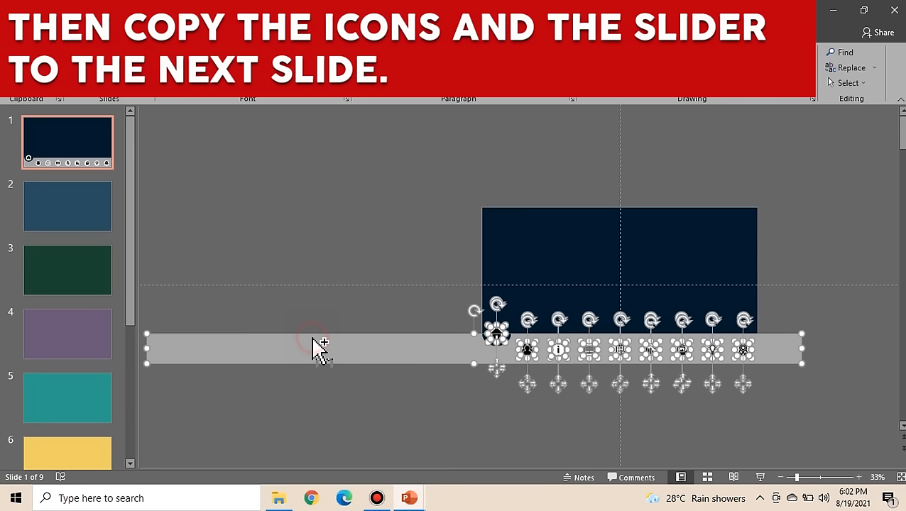
{"action": "right_click", "coordinate": [338, 345]}
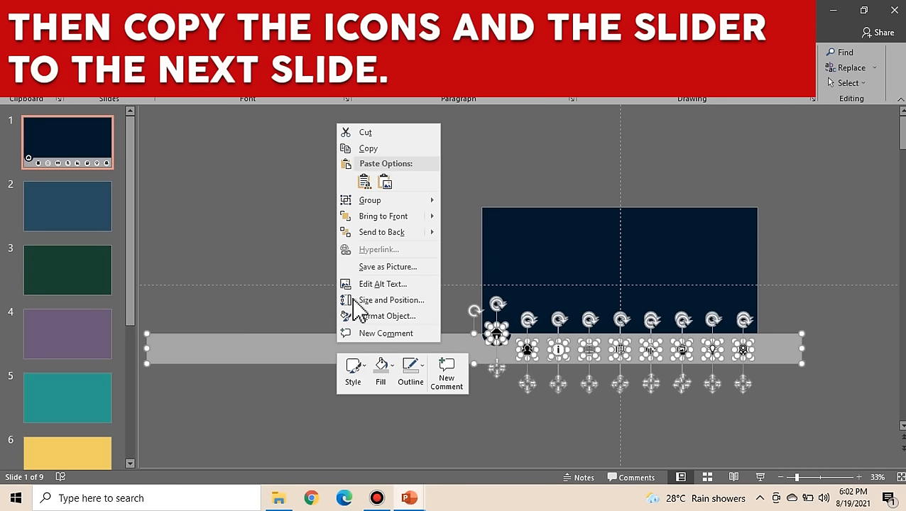
{"action": "left_click", "coordinate": [383, 150]}
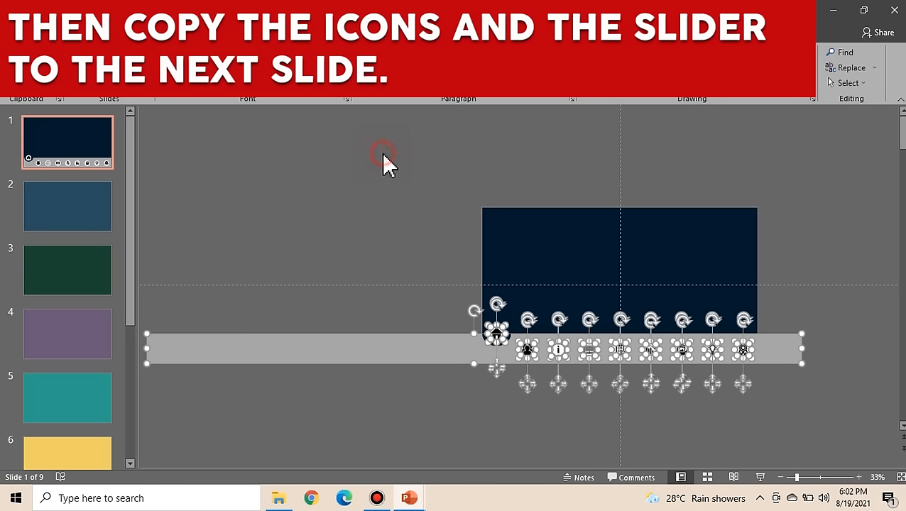
{"action": "left_click", "coordinate": [80, 204]}
{"action": "key", "text": "ctrl+v"}
{"action": "left_click", "coordinate": [583, 233]}
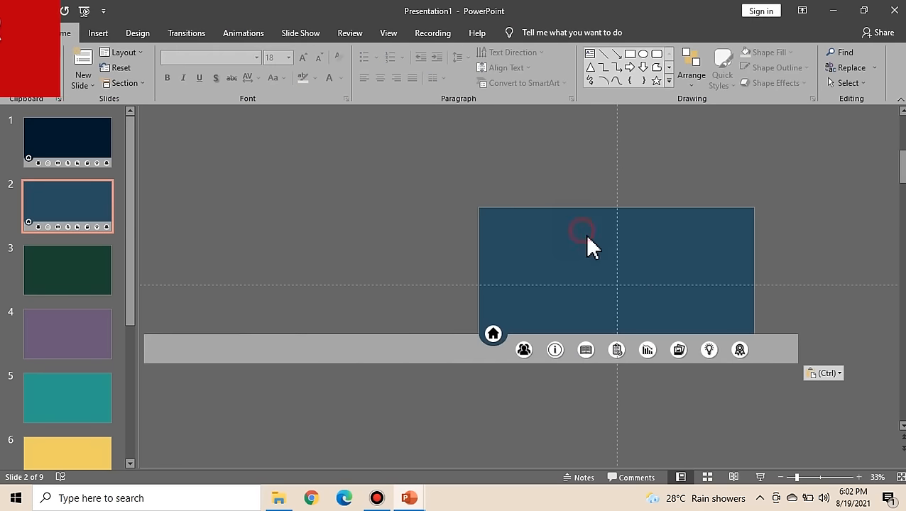
Lower the home icon and its circle on slide 2 out of the notch, back in line with the icon row
{"action": "scroll", "coordinate": [675, 325], "scroll_direction": "up", "scroll_amount": 4}
{"action": "left_click", "coordinate": [74, 265]}
{"action": "left_click", "coordinate": [71, 190]}
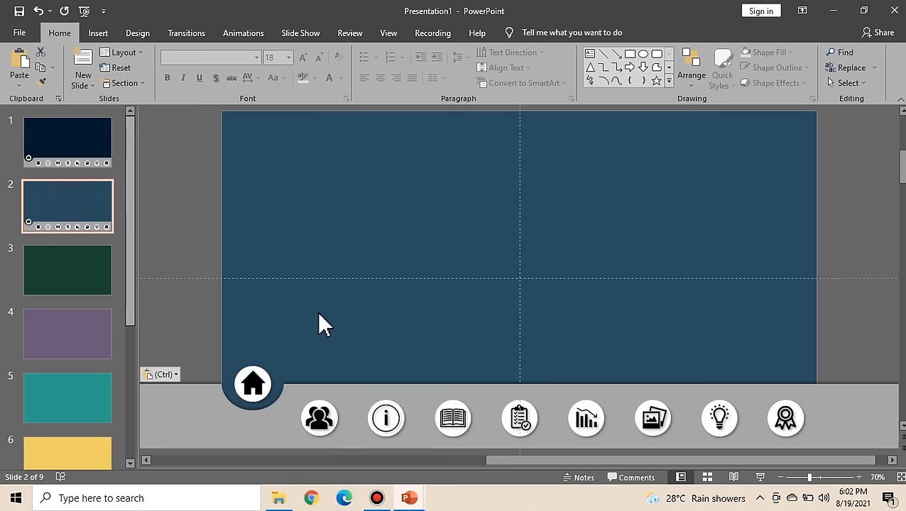
{"action": "left_click_drag", "start_coordinate": [213, 330], "coordinate": [293, 426]}
{"action": "left_click_drag", "start_coordinate": [253, 384], "coordinate": [252, 415]}
Shift slide 2's bar until its notch is over the people icon, and raise that icon into the notch
{"action": "left_click", "coordinate": [292, 390]}
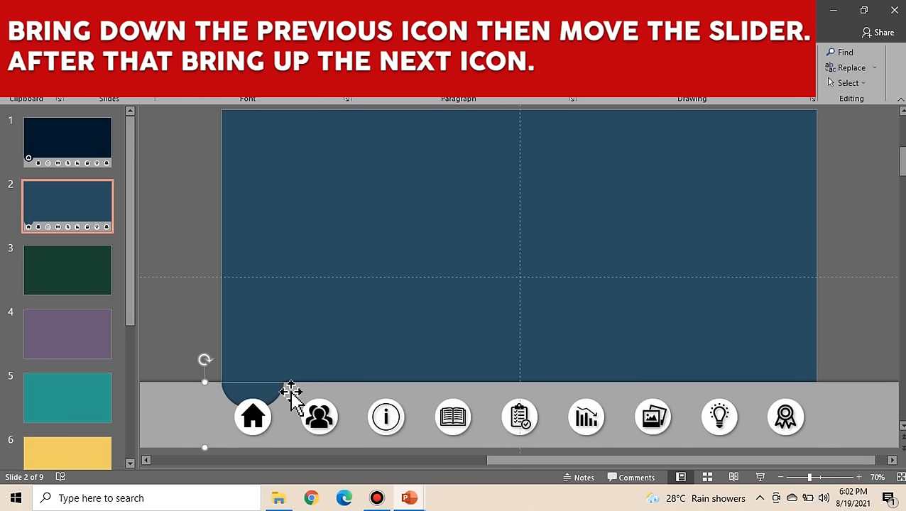
{"action": "left_click_drag", "start_coordinate": [291, 391], "coordinate": [358, 392]}
{"action": "left_click", "coordinate": [276, 368]}
{"action": "left_click_drag", "start_coordinate": [327, 426], "coordinate": [320, 383]}
{"action": "left_click", "coordinate": [408, 279]}
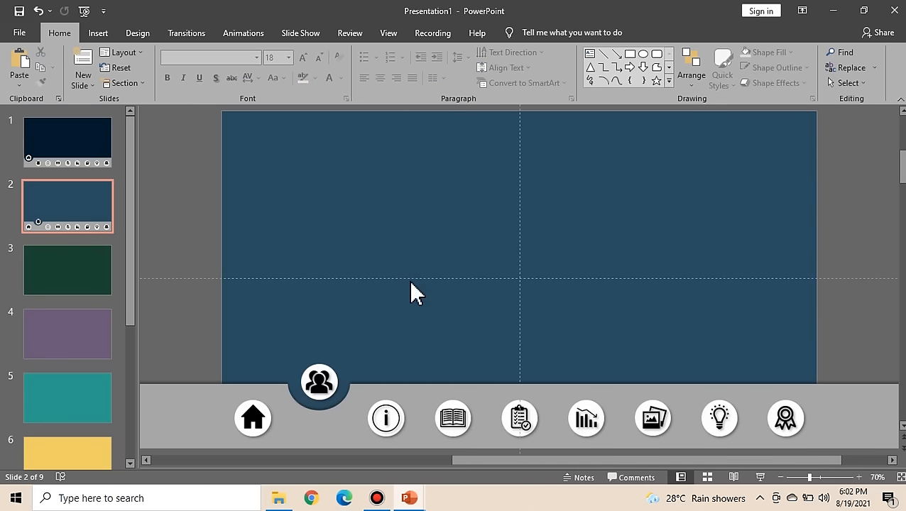